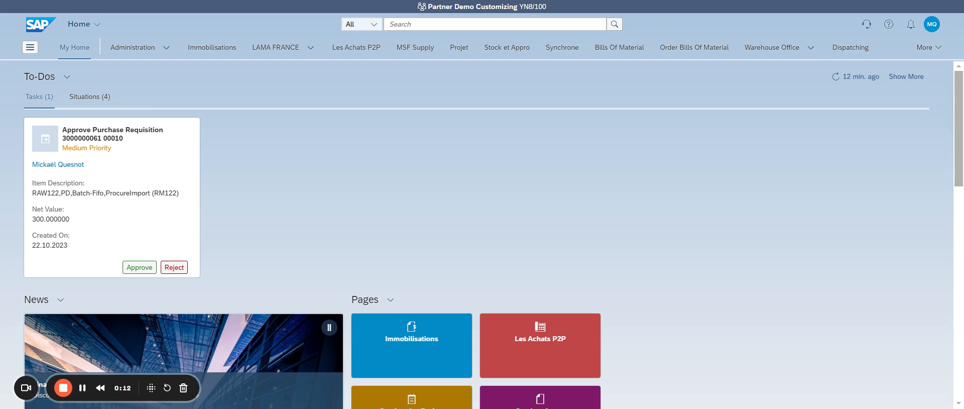
Search for "create inbound" and open the Create Inbound Delivery app.
left_click(436, 24)
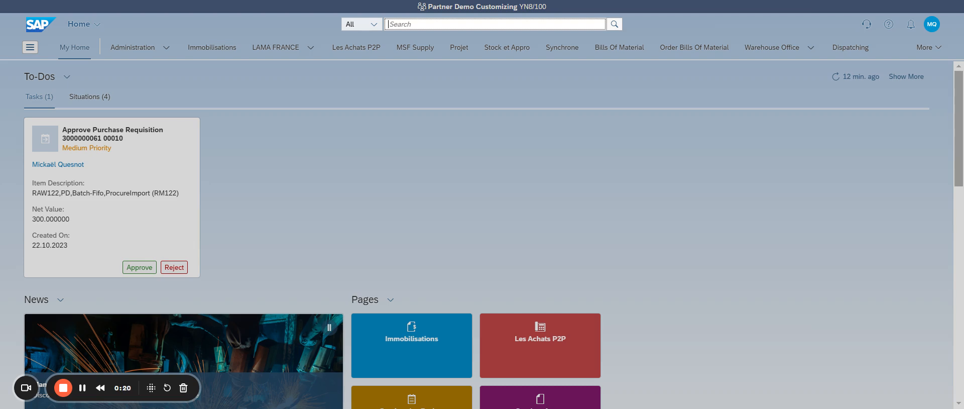
type("create")
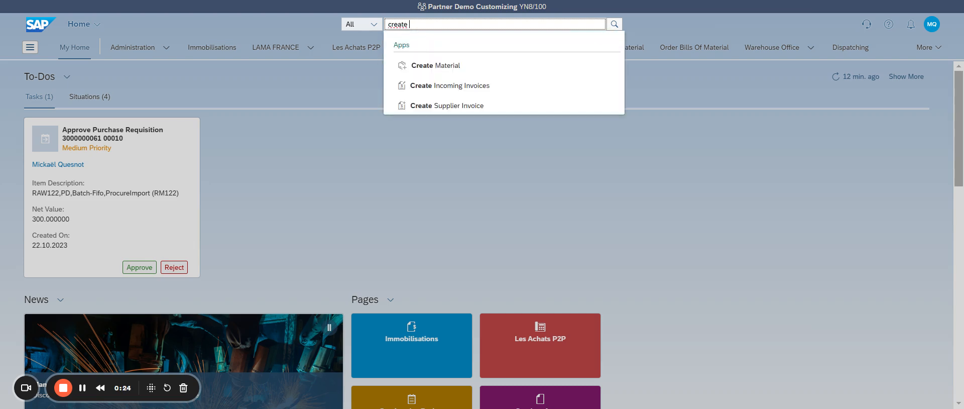
type(" inbound")
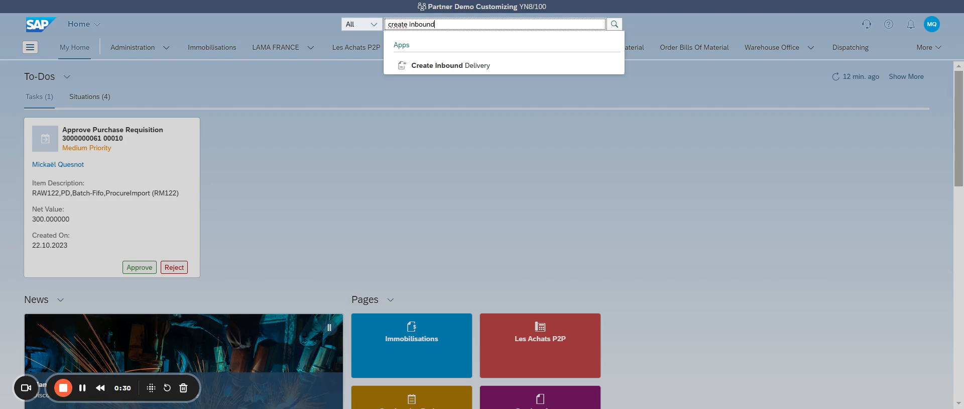
left_click(430, 66)
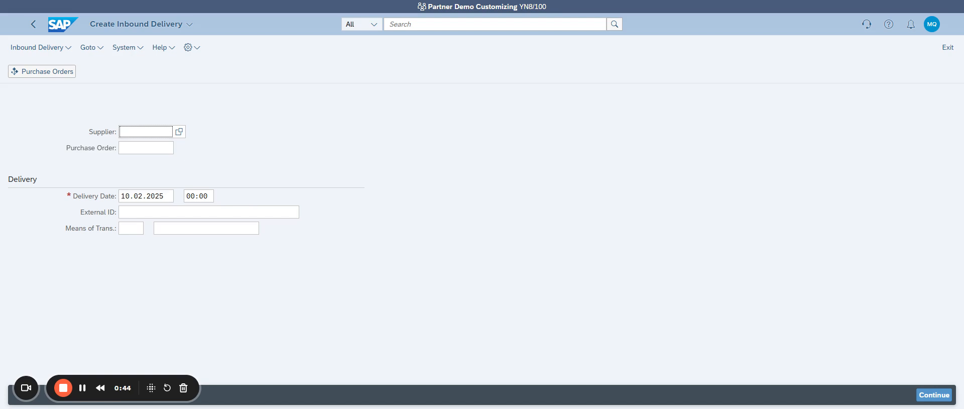
Run the purchase order selection with the preset filters and adopt the MWT Mehrwegtoner order item for Cartouche compatible HP 303XL.
left_click(151, 148)
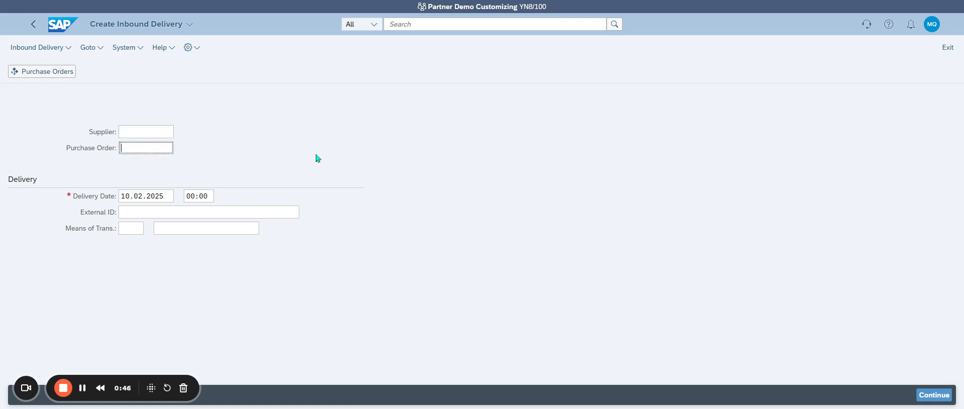
left_click(44, 74)
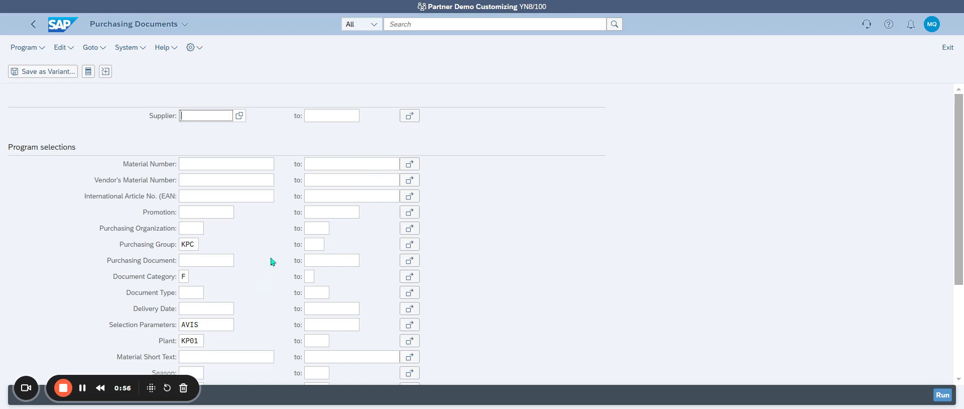
scroll(225, 221, "down", 3)
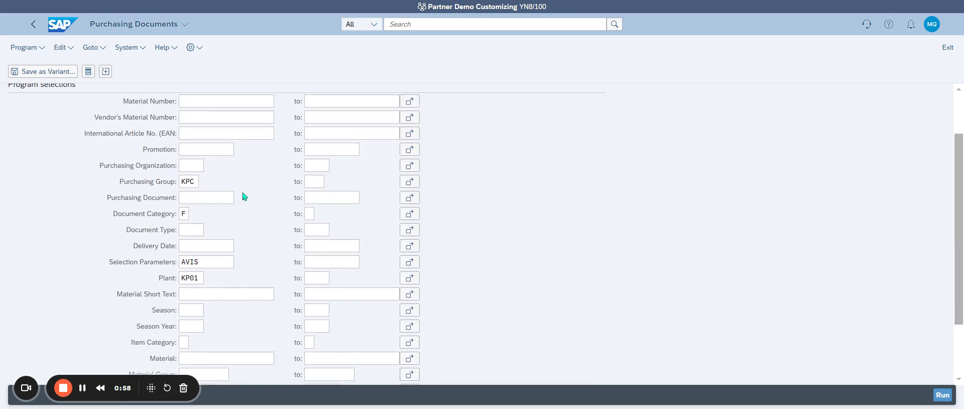
left_click(945, 396)
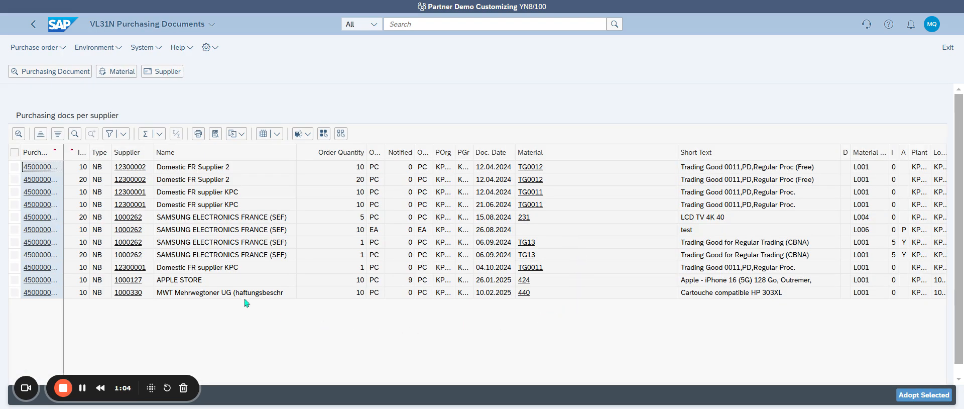
left_click(17, 295)
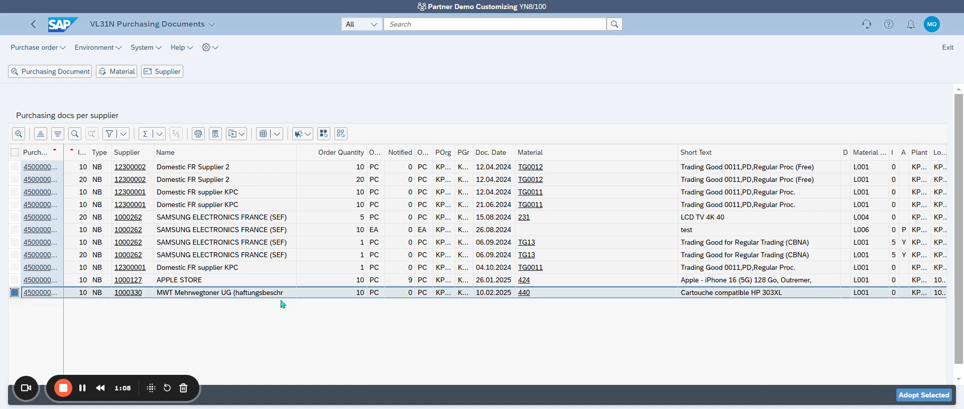
left_click(926, 395)
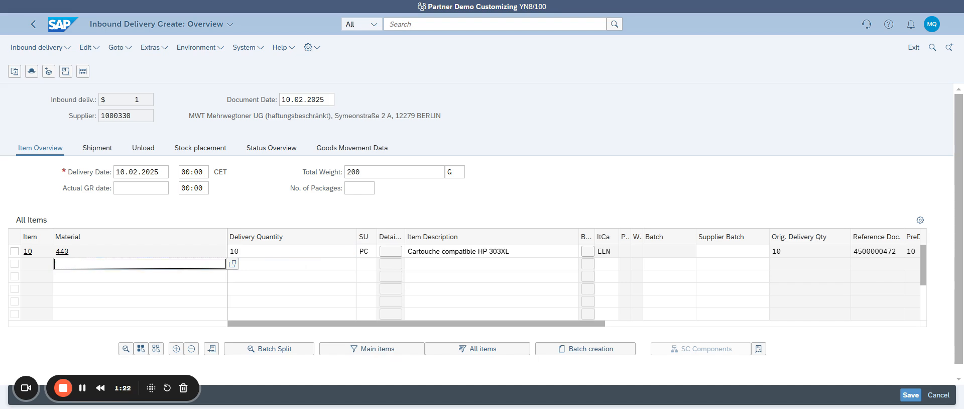
Examine the plant and storage location in the unloading and shipment details of delivery item 10.
left_click(16, 251)
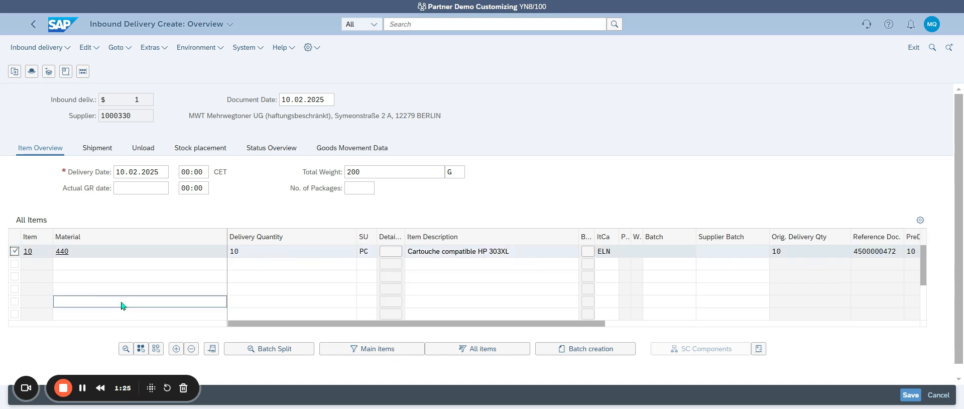
left_click(122, 349)
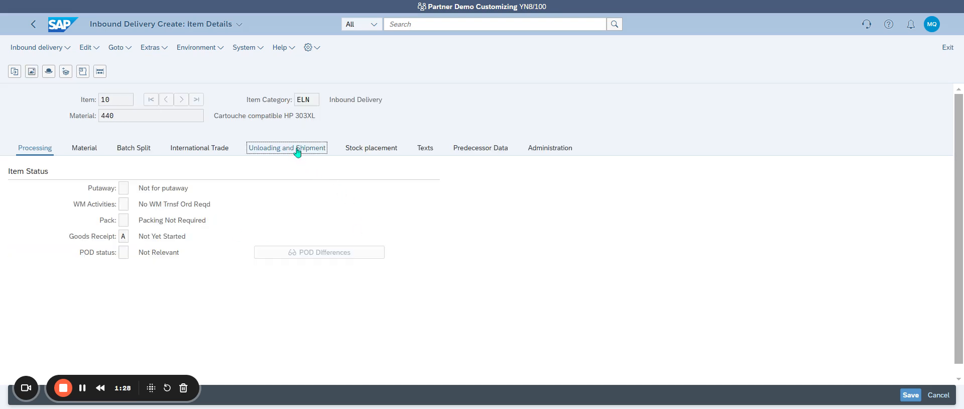
left_click(297, 151)
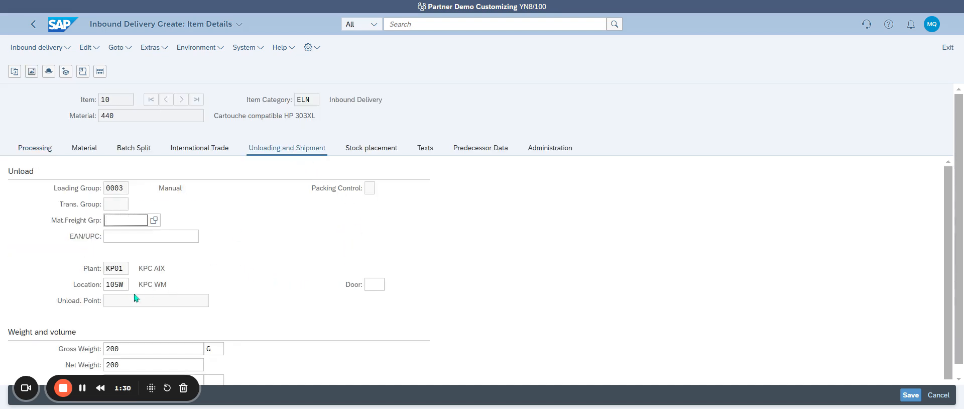
left_click(119, 269)
mouse_move(119, 271)
left_mouse_down()
mouse_move(105, 270)
mouse_move(123, 284)
left_mouse_up()
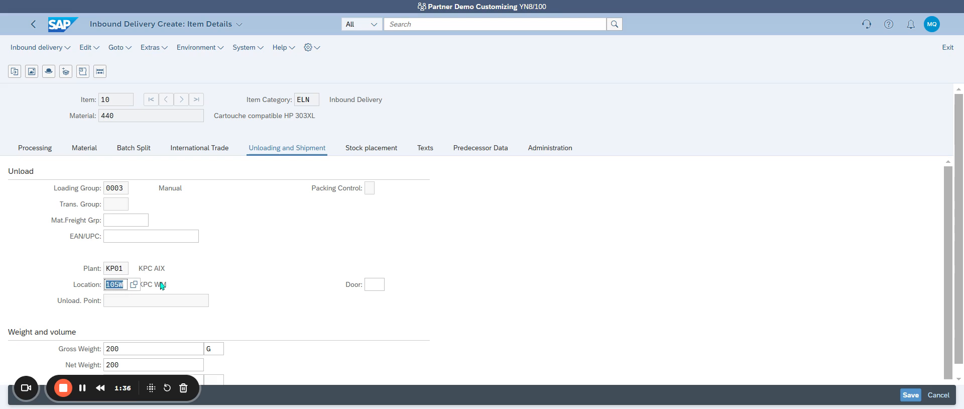
Check the warehouse data in the delivery header's stock placement details and save the inbound delivery.
left_click(49, 73)
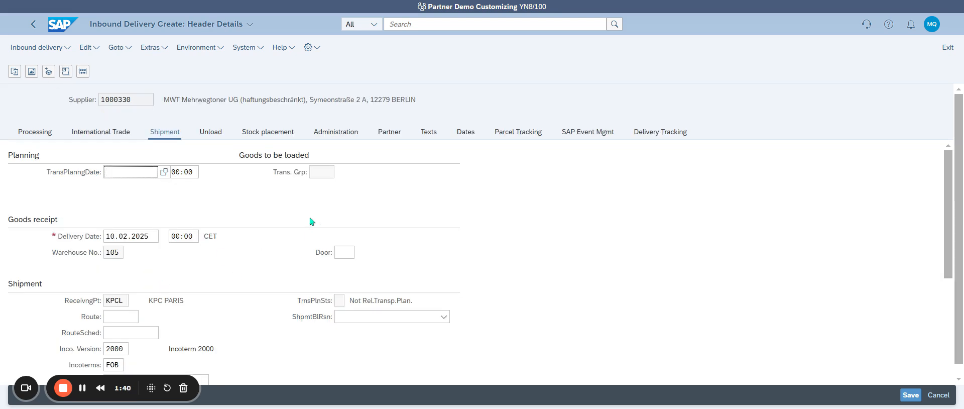
left_click(290, 134)
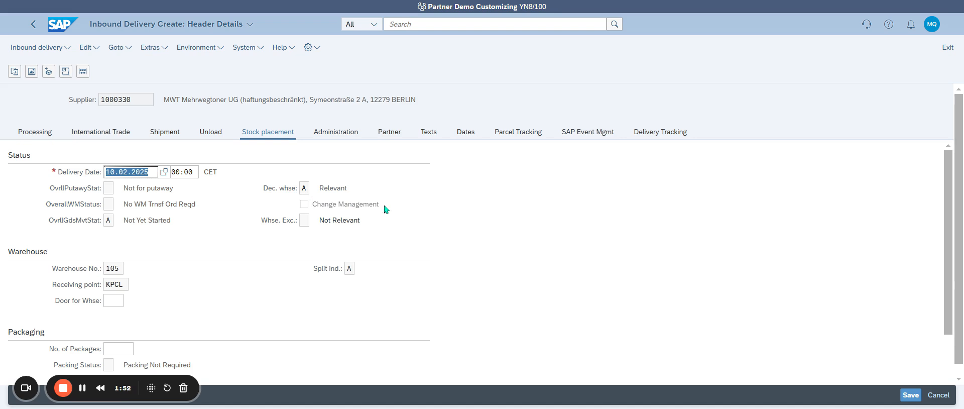
key("ctrl+s")
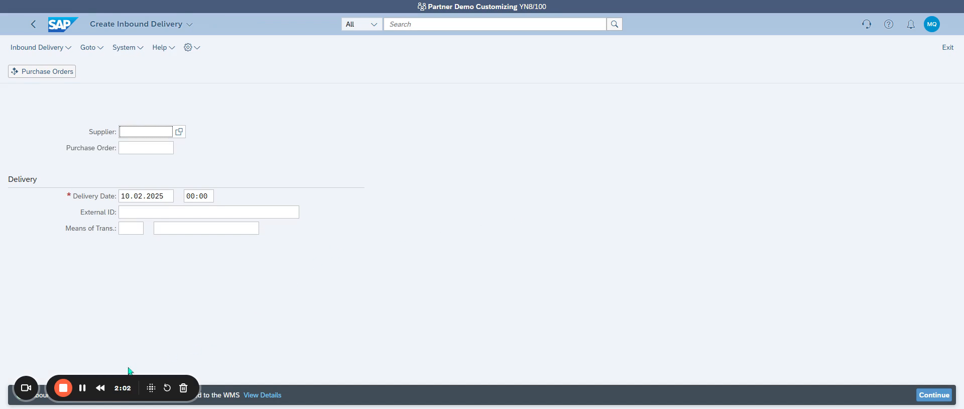
left_click_drag(127, 379, 188, 372)
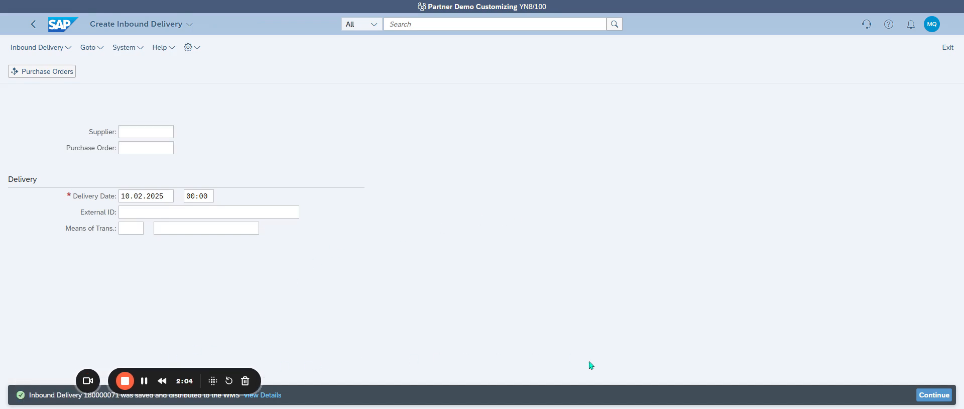
left_click_drag(187, 377, 481, 383)
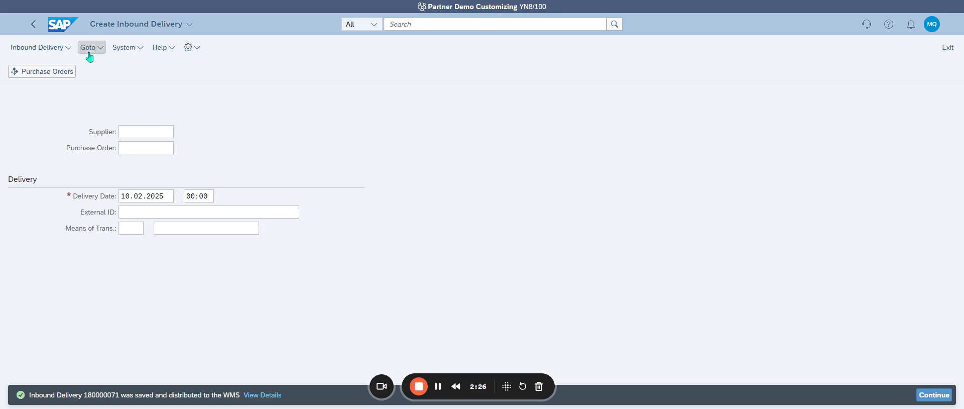
Return to the home page, search for "change inbound" and open the Change Inbound Deliveries - Deliveries app.
left_click(59, 25)
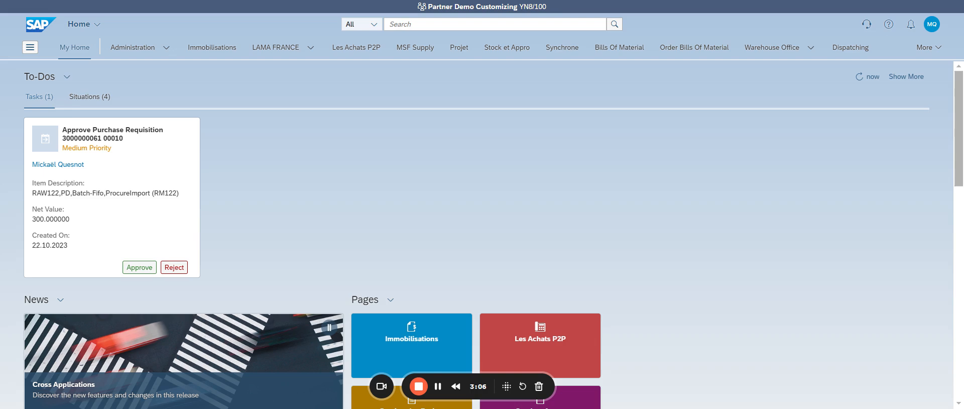
left_click(408, 24)
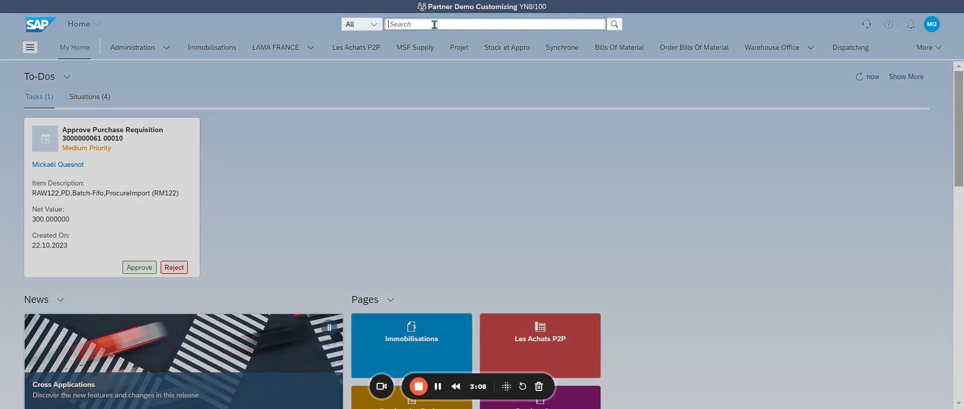
type("change inbound")
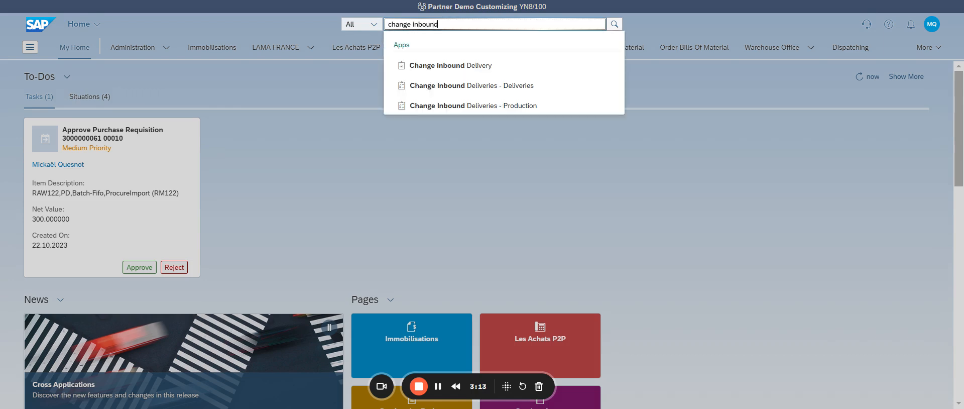
left_click(507, 86)
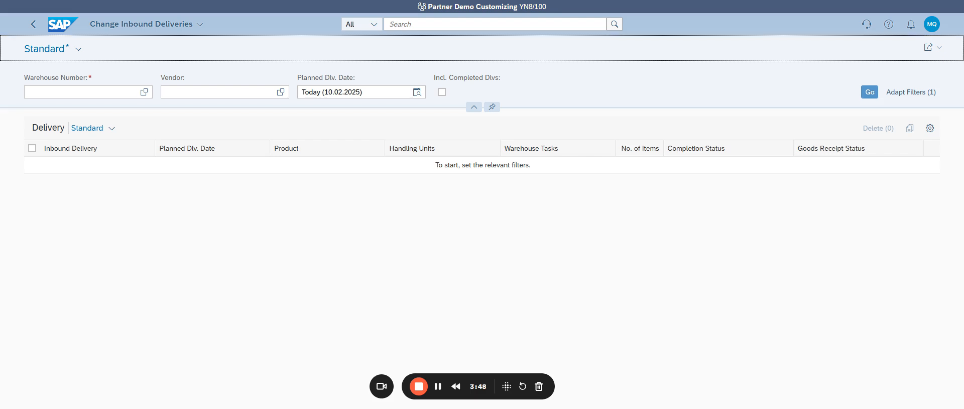
List the inbound deliveries for warehouse 1050, DEMO KPC WM, with the preset planned delivery date.
left_click(144, 92)
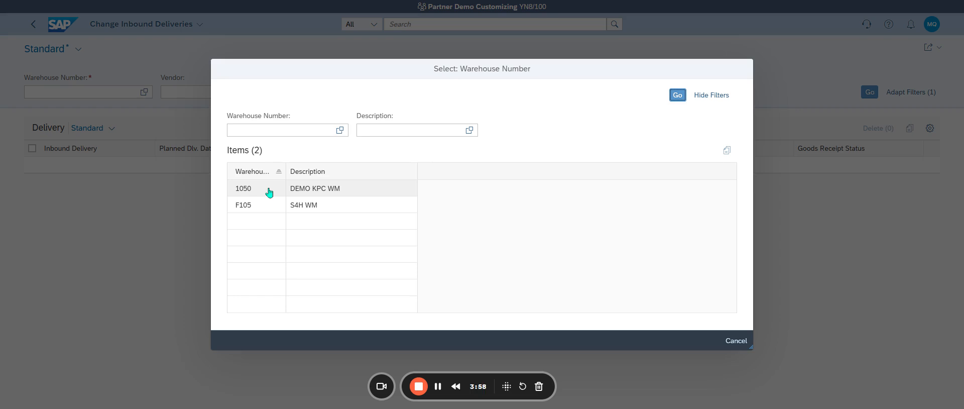
left_click(269, 190)
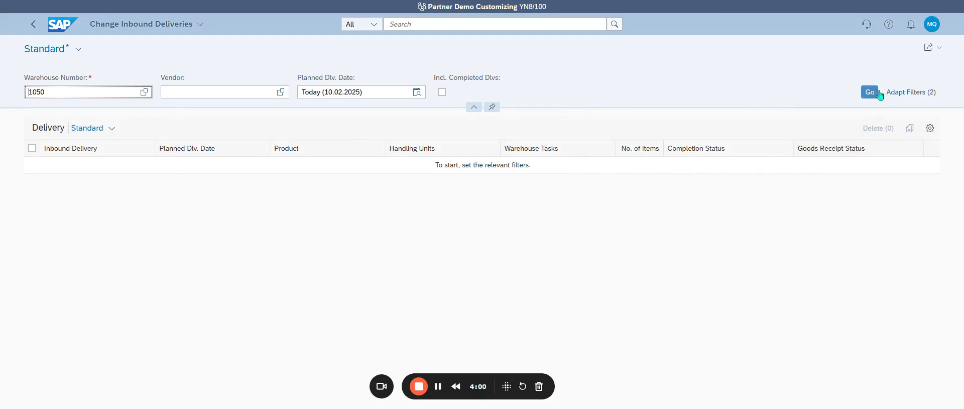
left_click(877, 92)
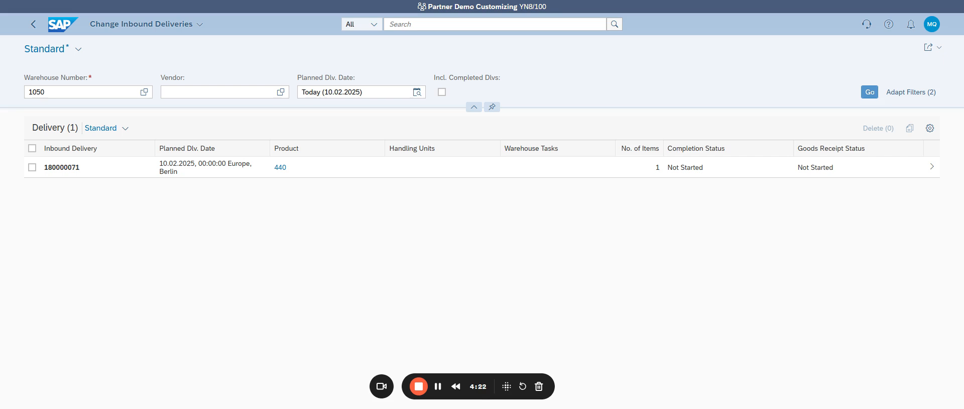
Open the inbound delivery for product 440, select item 10 and post its goods receipt.
left_click(31, 168)
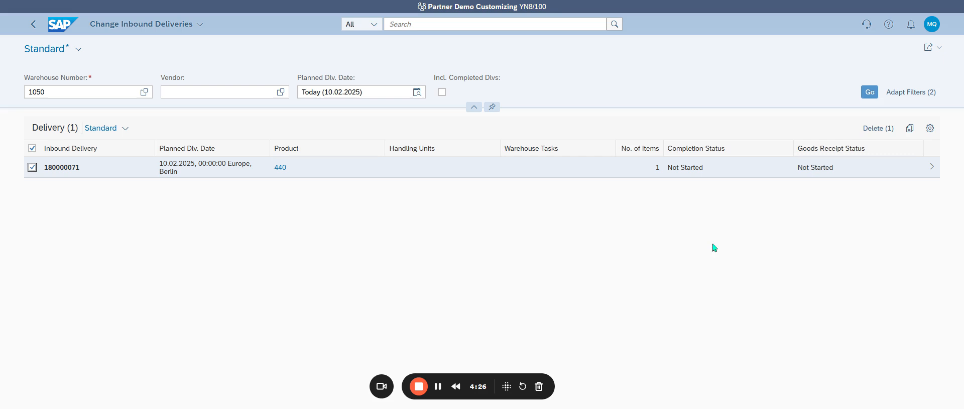
left_click(939, 174)
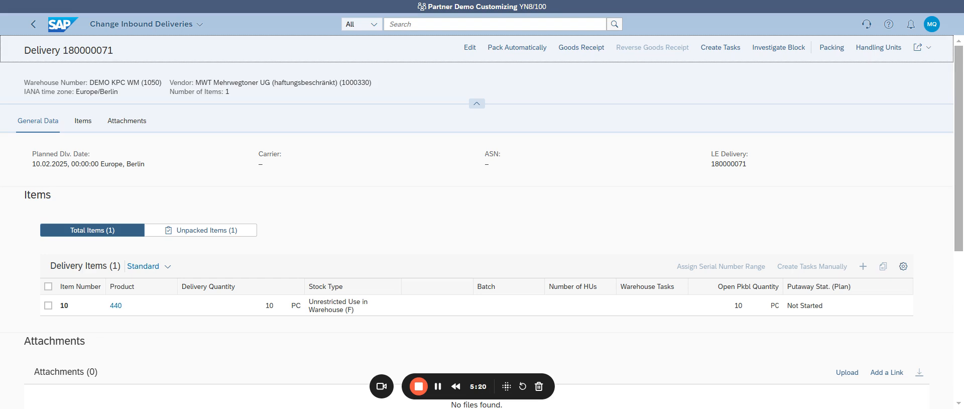
left_click(48, 306)
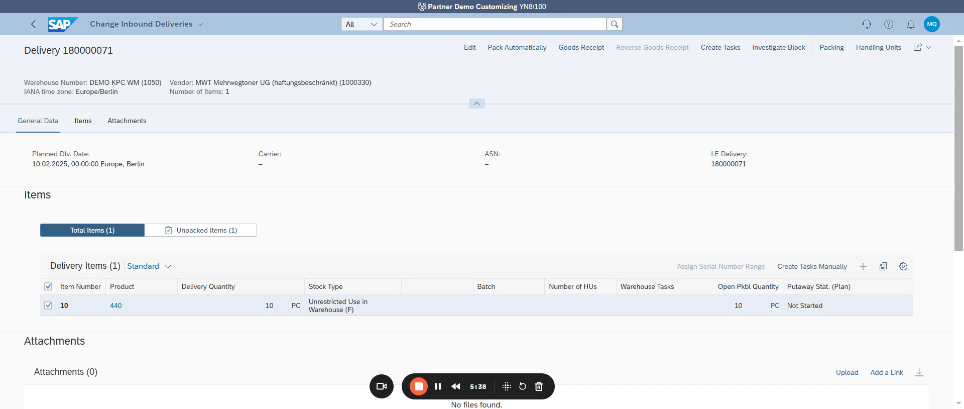
left_click(578, 49)
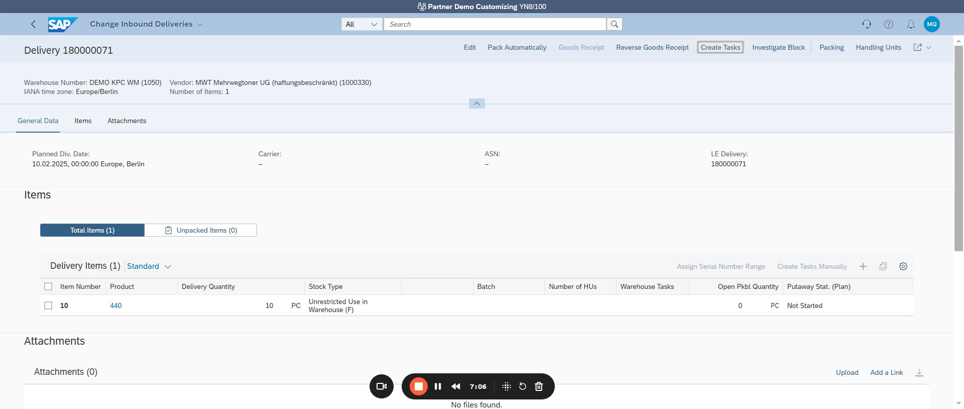
Create the warehouse tasks for the delivery, then go back to the delivery list and refresh it.
left_click(720, 47)
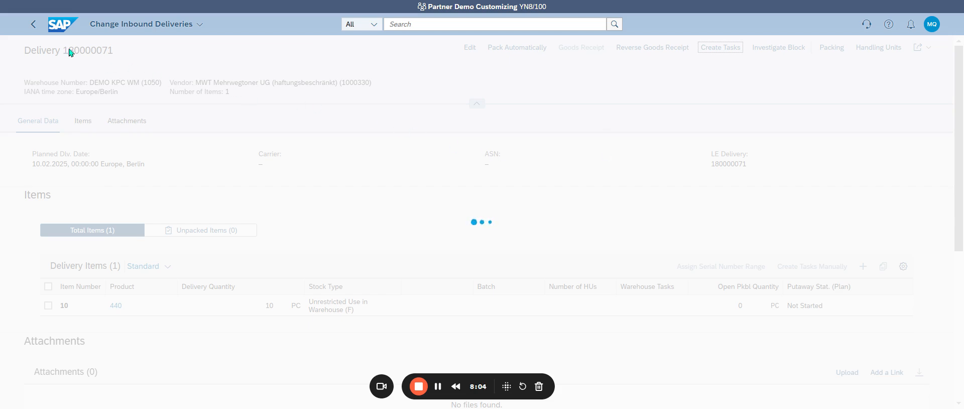
left_click(30, 28)
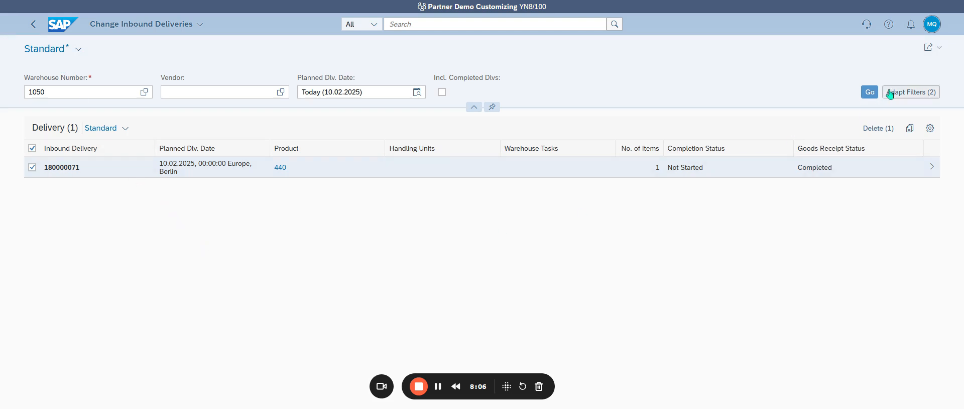
left_click(874, 98)
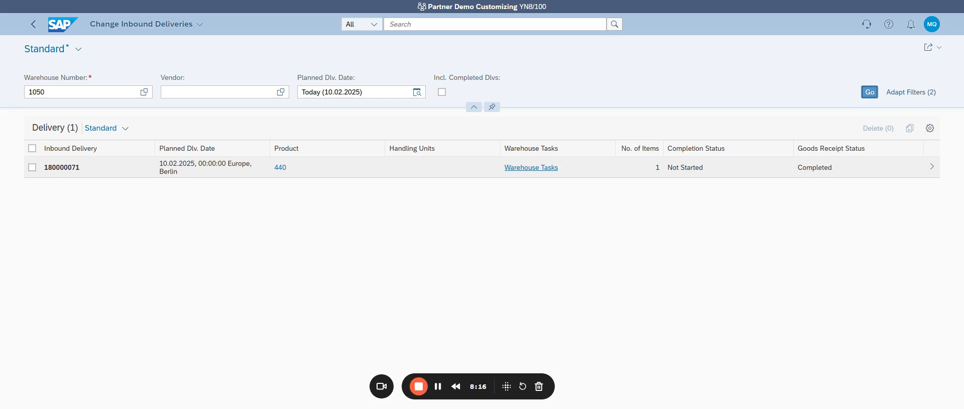
Open the delivery's warehouse tasks, display the putaway task for product 440 and look up its selectable destination bins.
left_click(531, 167)
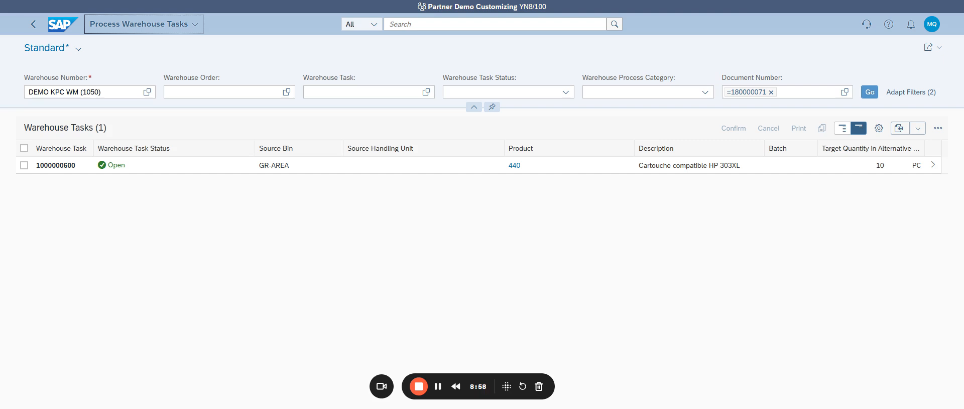
left_click(932, 165)
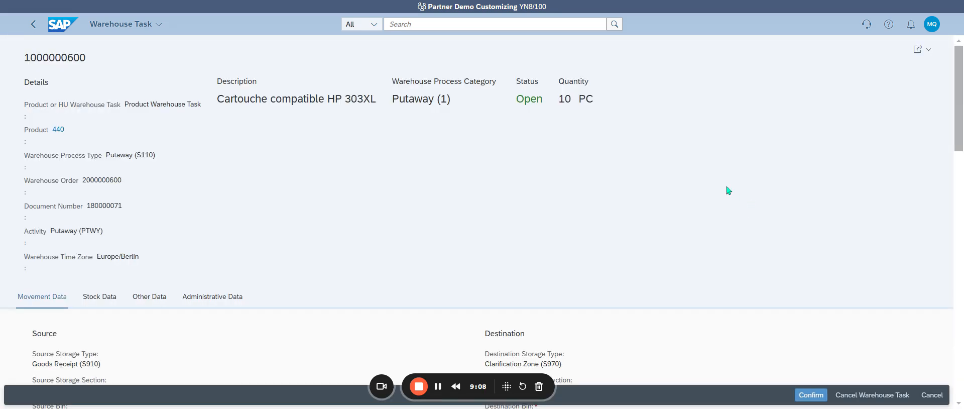
scroll(729, 190, "down", 3)
scroll(729, 190, "down", 2)
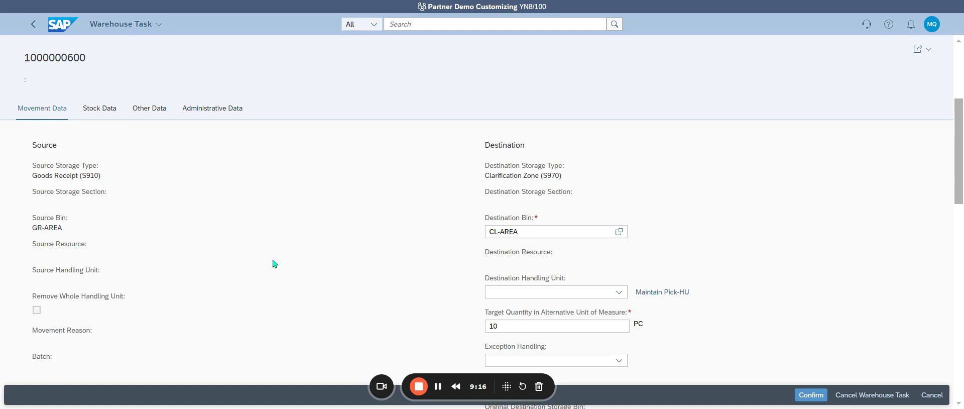
scroll(274, 263, "down", 3)
scroll(271, 260, "up", 1)
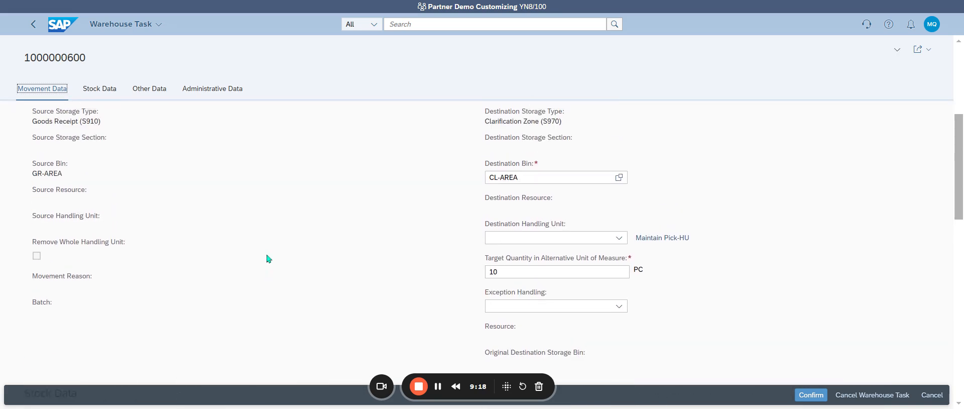
scroll(268, 259, "up", 1)
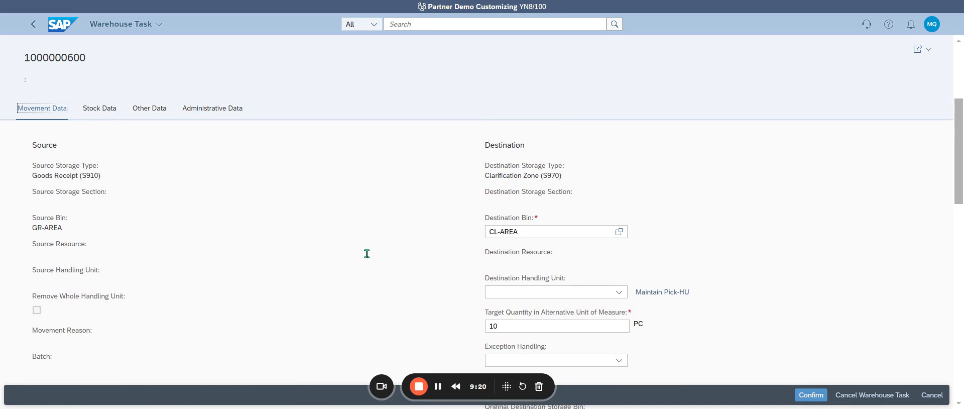
left_click(619, 231)
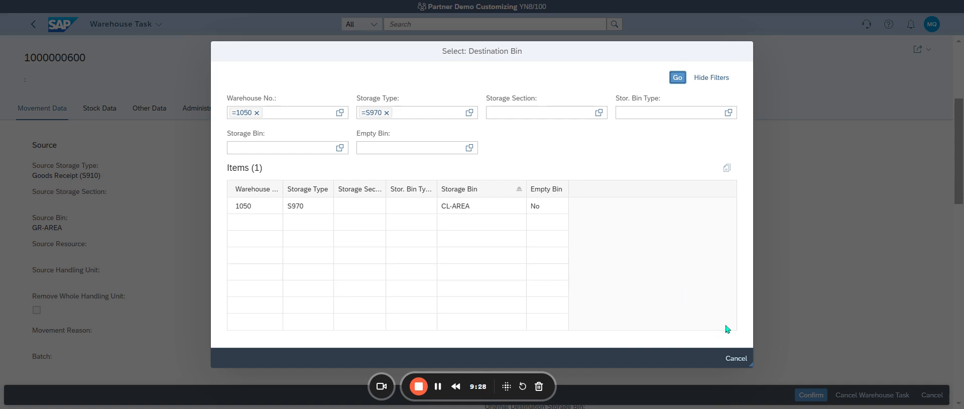
left_click(736, 358)
Review the putaway task's stock, other and administrative data, and confirm the task with destination bin CL-AREA.
scroll(781, 258, "down", 5)
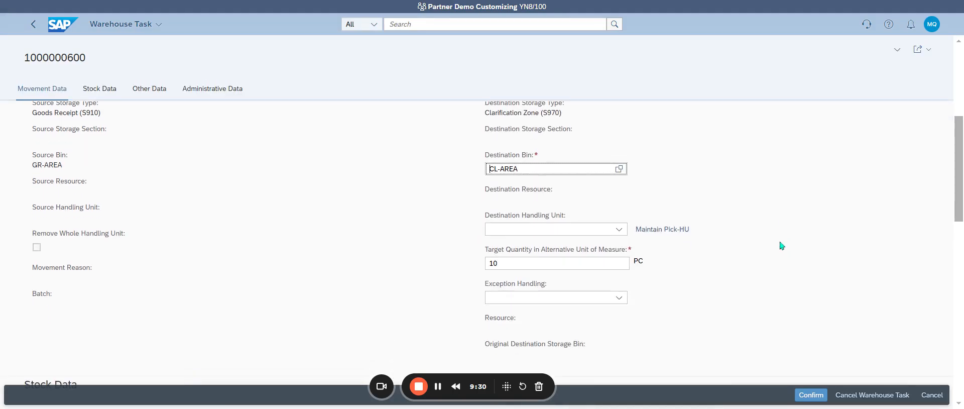
scroll(781, 244, "down", 1)
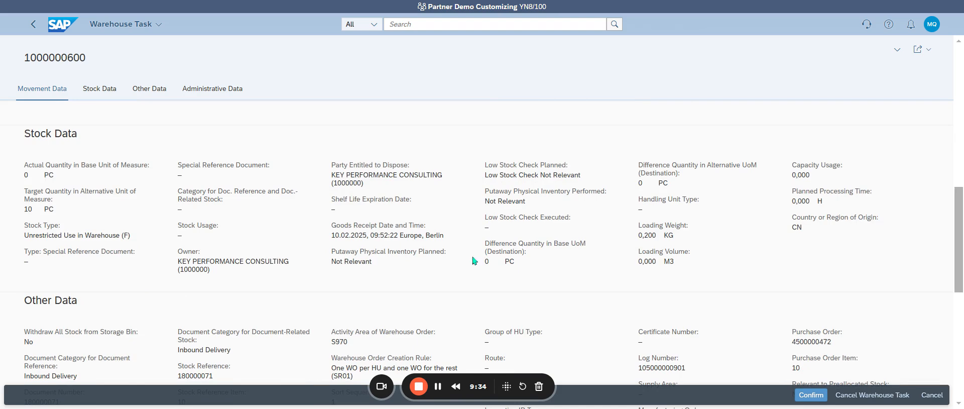
scroll(502, 259, "down", 1)
scroll(500, 260, "down", 5)
scroll(501, 260, "up", 4)
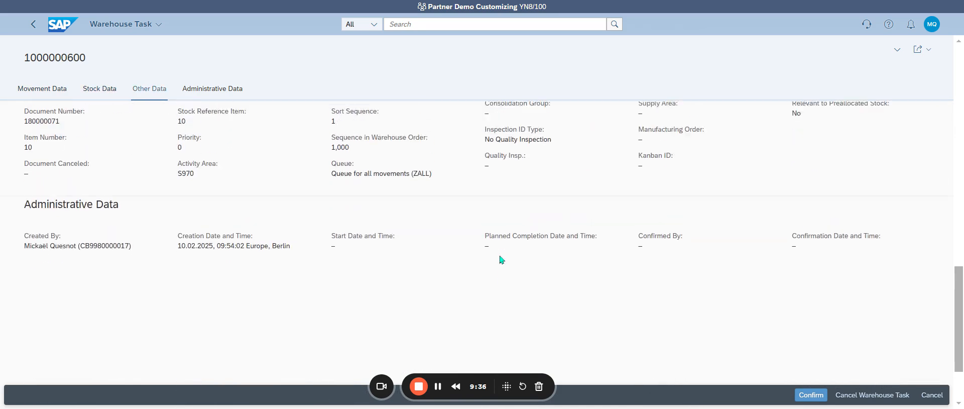
scroll(511, 254, "up", 10)
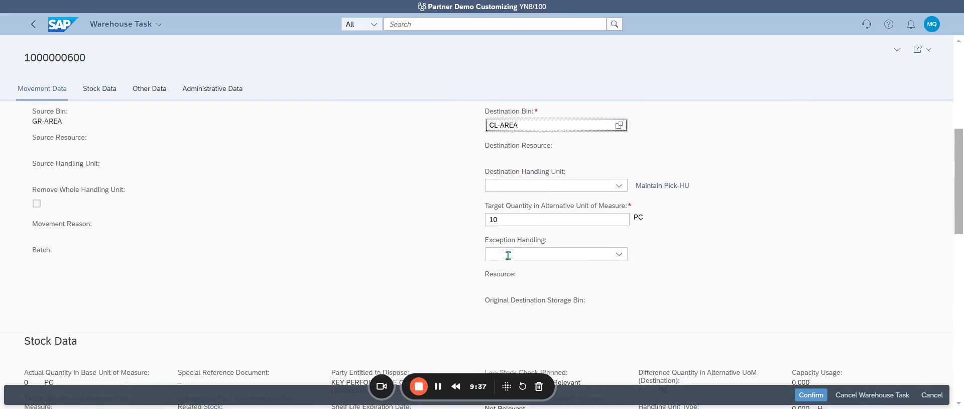
left_click(810, 395)
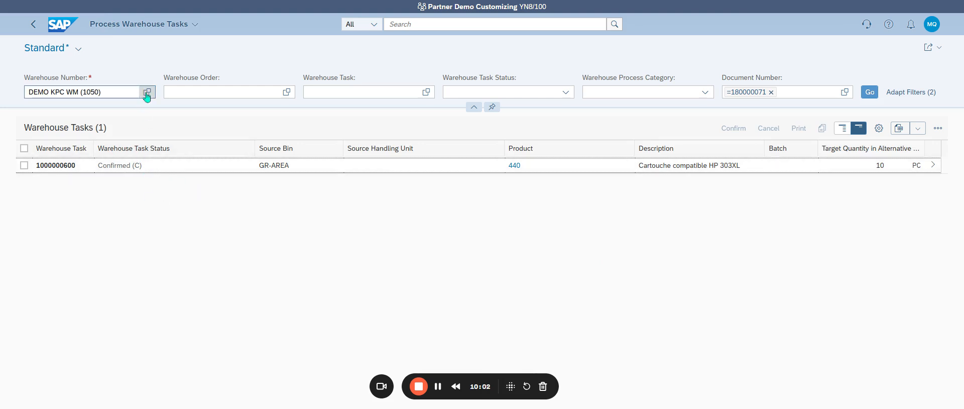
left_click(399, 23)
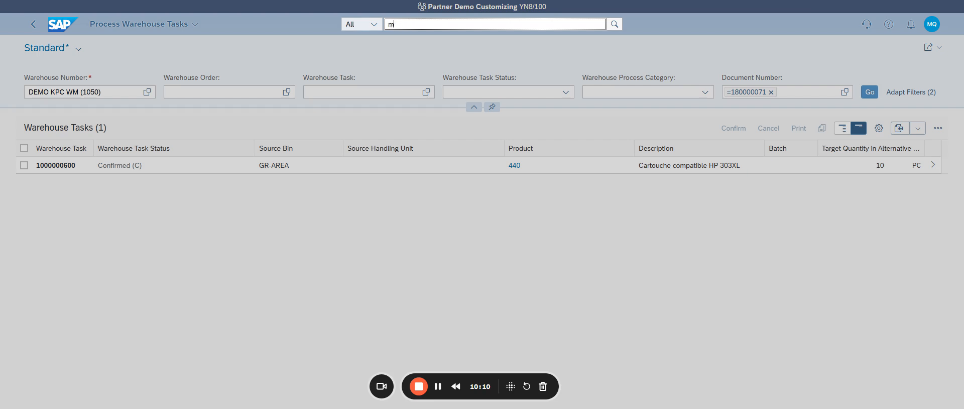
key("BackSpace")
type("wareho")
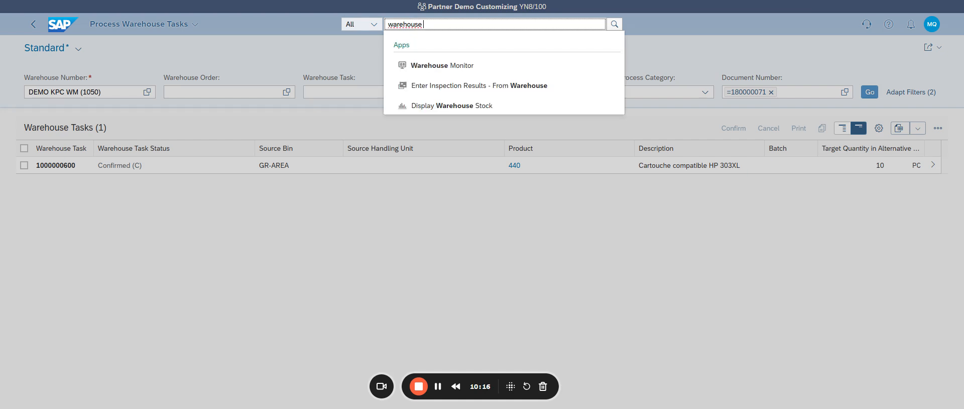
type("use")
key("BackSpace")
key("BackSpace")
key("BackSpace")
key("BackSpace")
key("BackSpace")
key("BackSpace")
key("BackSpace")
key("BackSpace")
key("BackSpace")
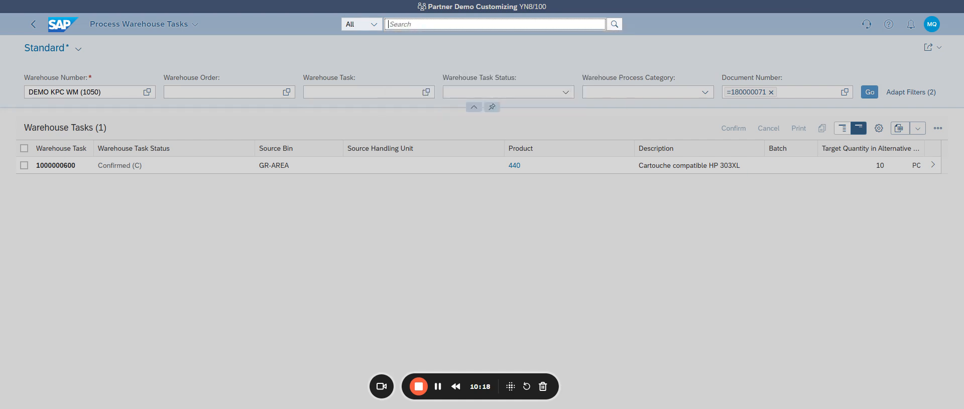
type("create task")
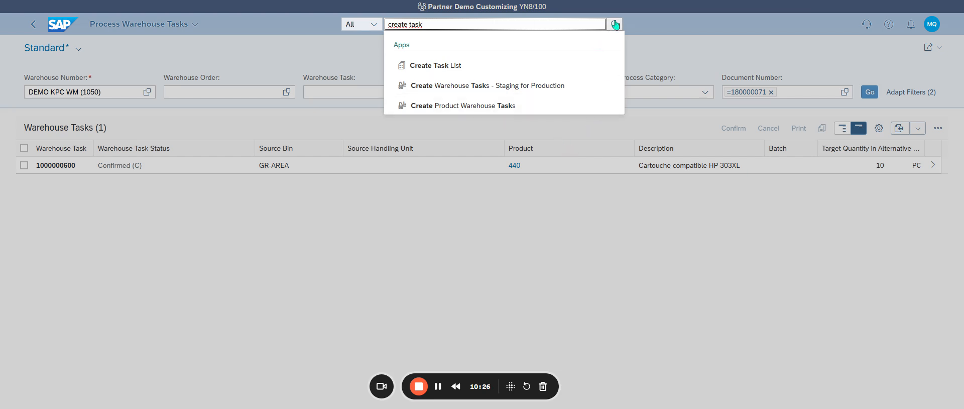
Search for "warehouse mon" and open the Warehouse Monitor app.
left_click_drag(471, 23, 313, 16)
type("wareouhse")
key("BackSpace")
key("BackSpace")
key("BackSpace")
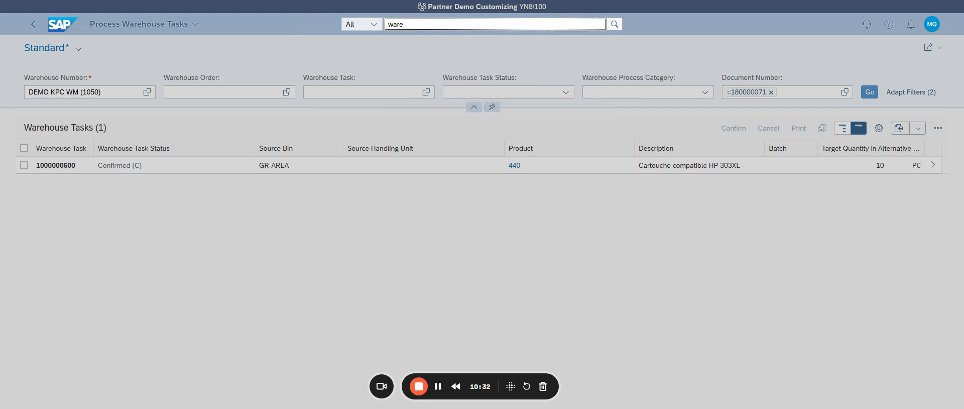
type("house mon")
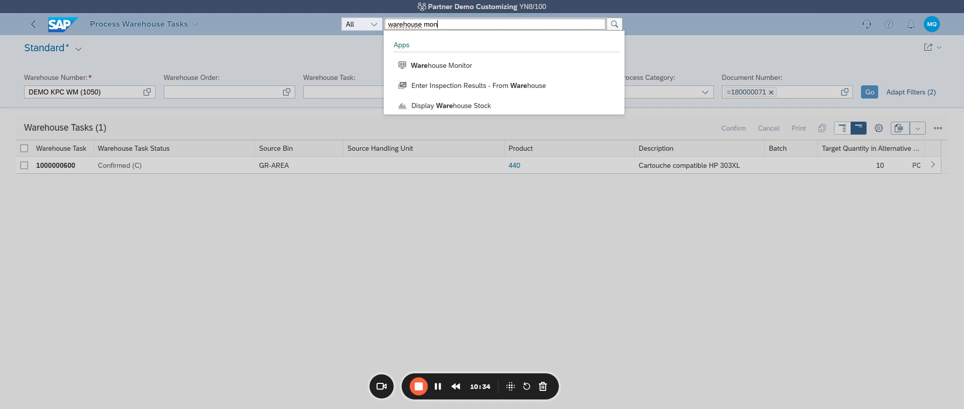
left_click(482, 66)
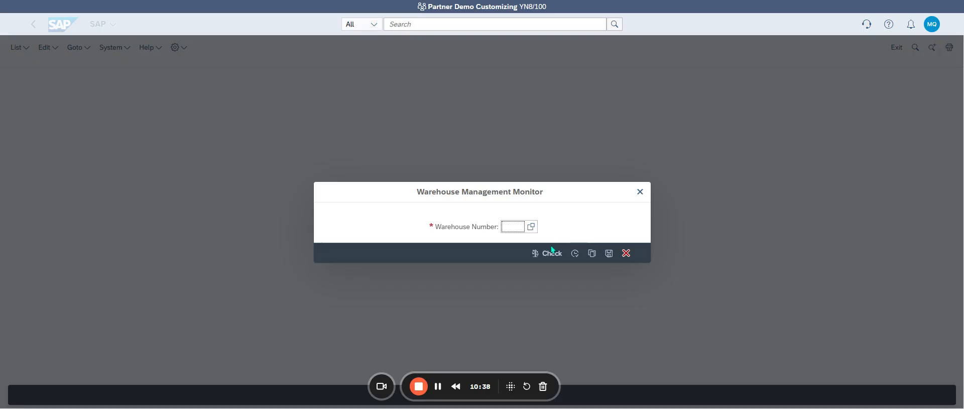
Start the monitor for warehouse number 1050, DEMO KPC WM.
left_click(529, 231)
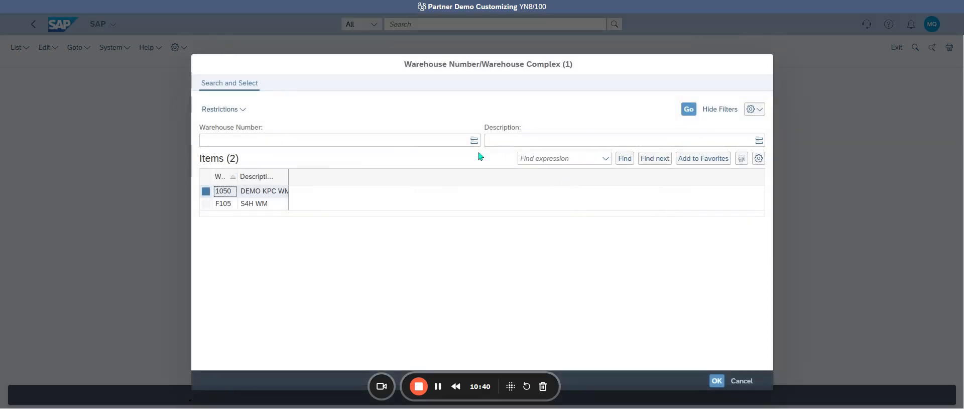
double_click(245, 196)
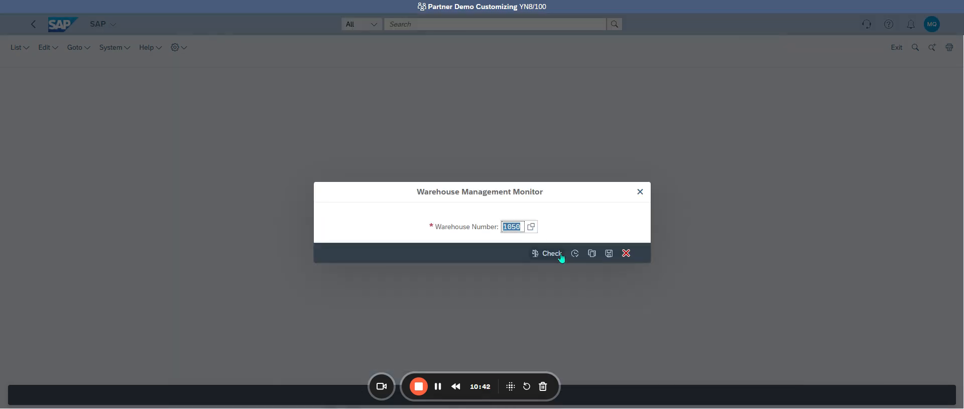
left_click(574, 253)
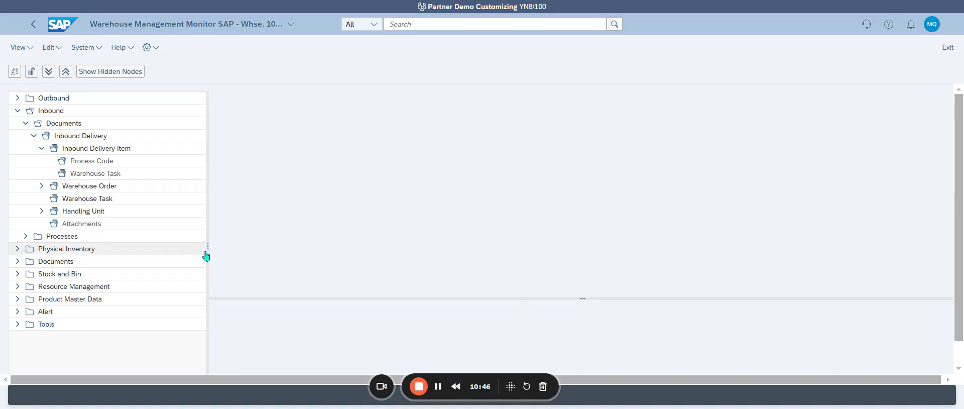
Collapse the Inbound node and list the Physical Stock of product 440 under Stock and Bin.
left_click(18, 111)
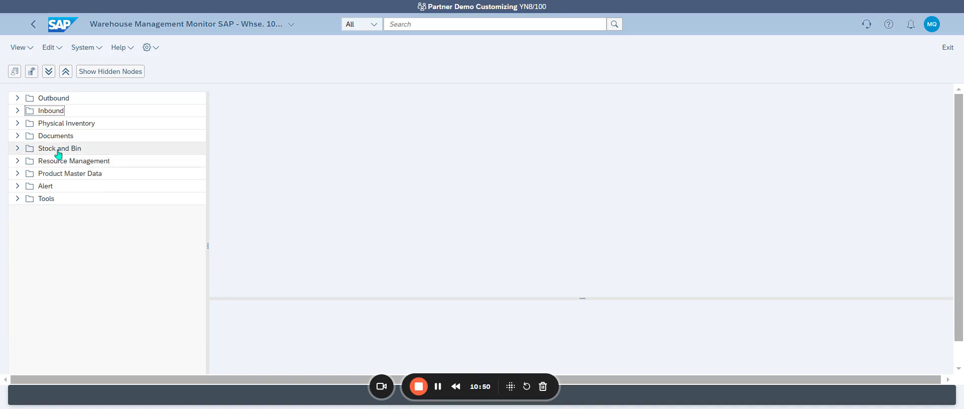
left_click(18, 149)
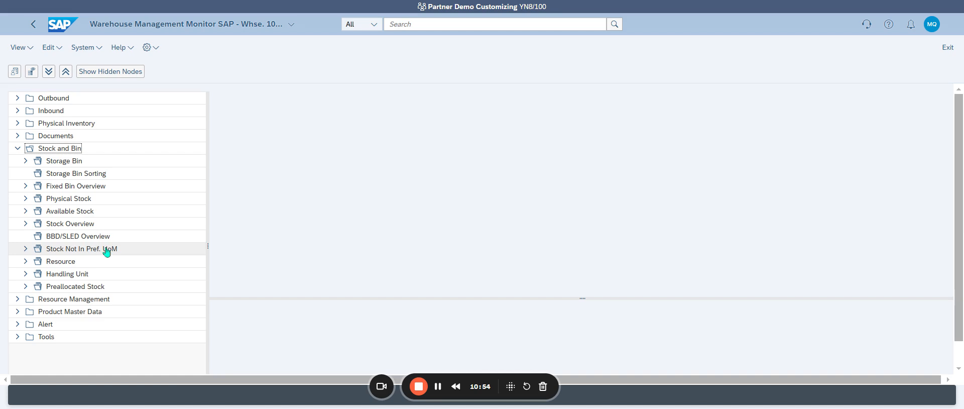
left_click(25, 198)
double_click(44, 201)
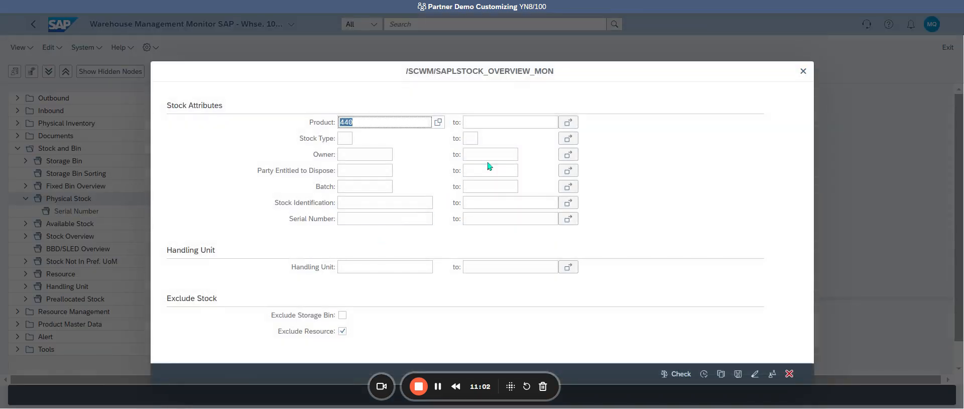
left_click(704, 373)
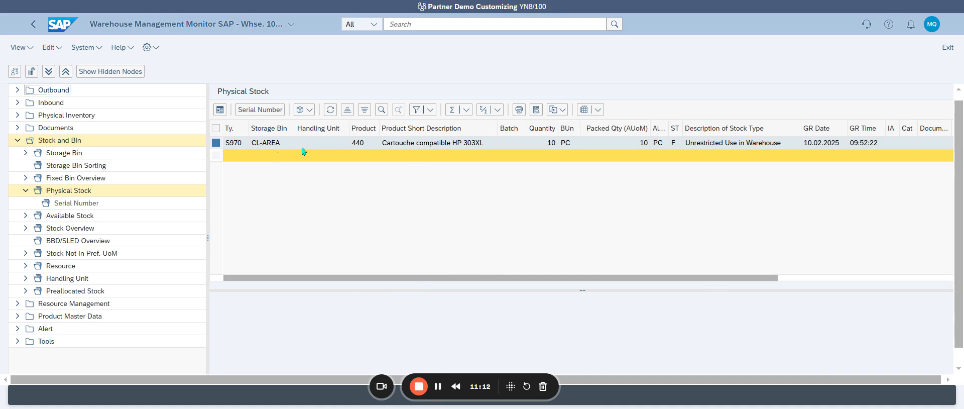
Select the stock line in bin CL-AREA and check which stock change actions are offered.
left_click(216, 146)
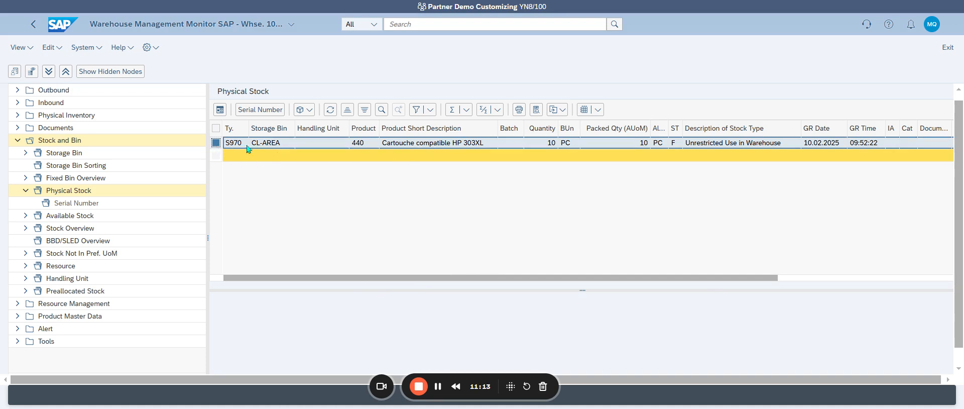
left_click(303, 109)
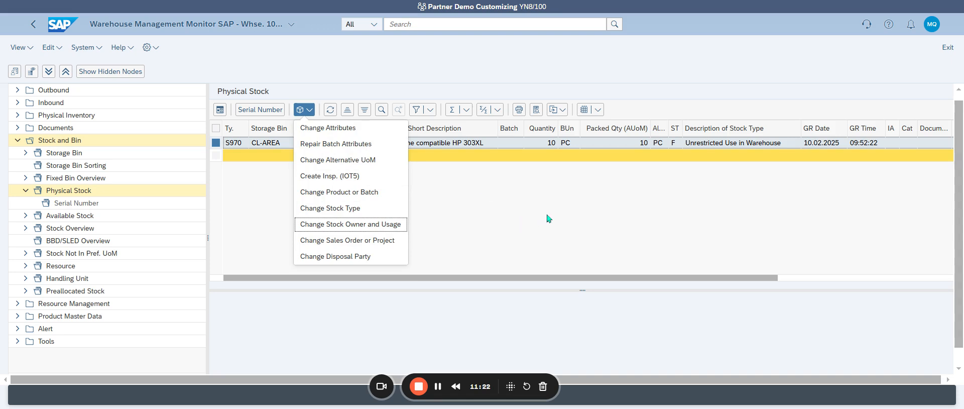
left_click(527, 223)
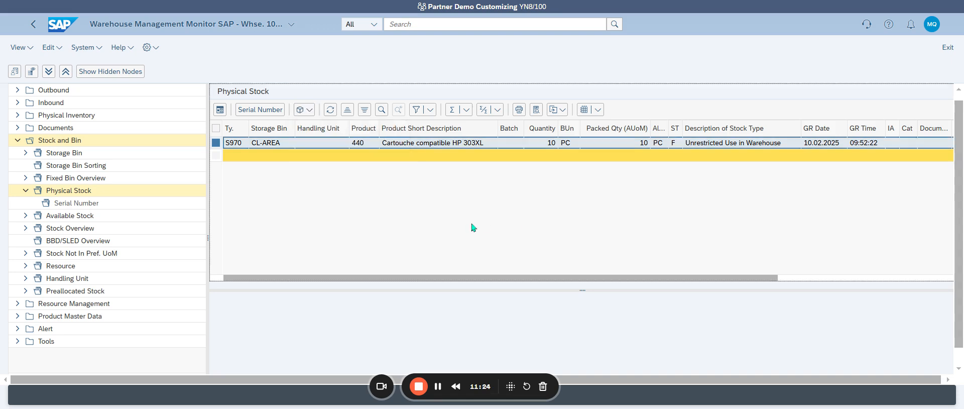
List the Physical Stock of product 440 under Available Stock, continuing without selection criteria in the parent node.
left_click(26, 215)
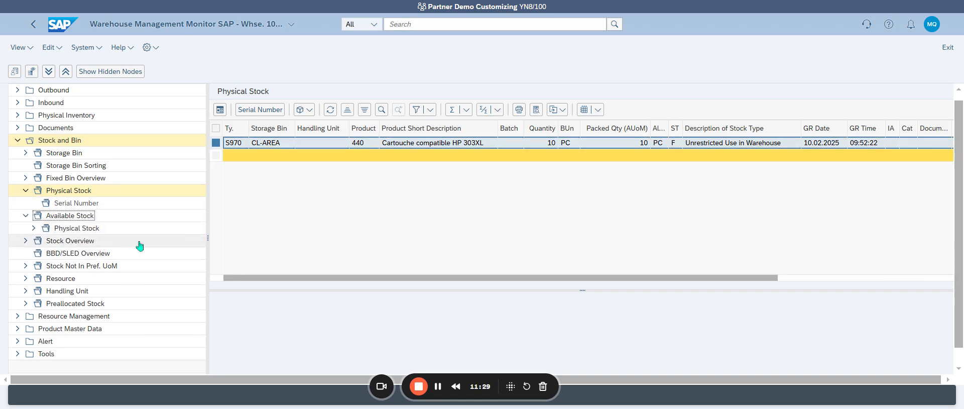
double_click(36, 241)
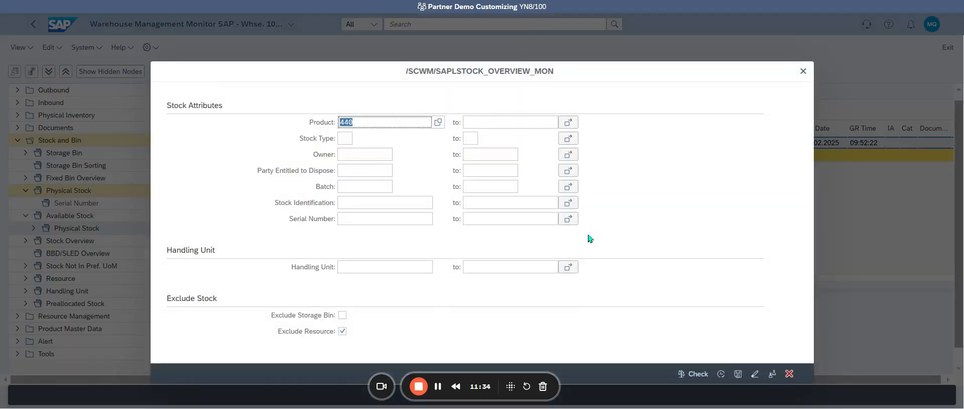
key("Return")
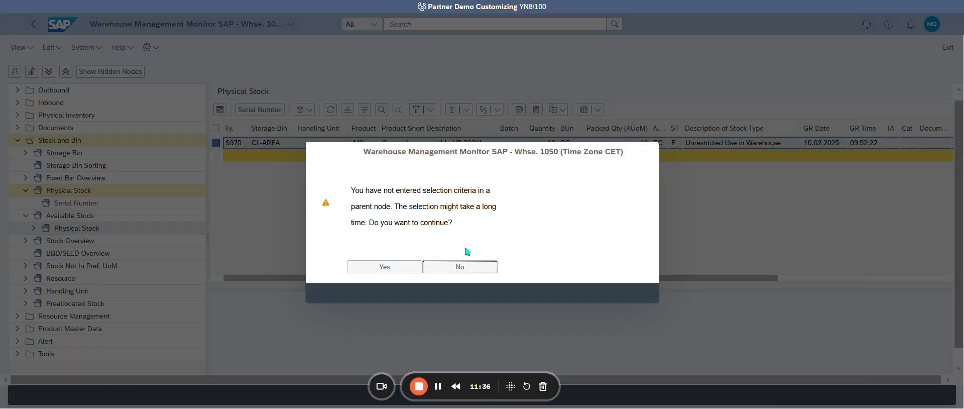
left_click(369, 268)
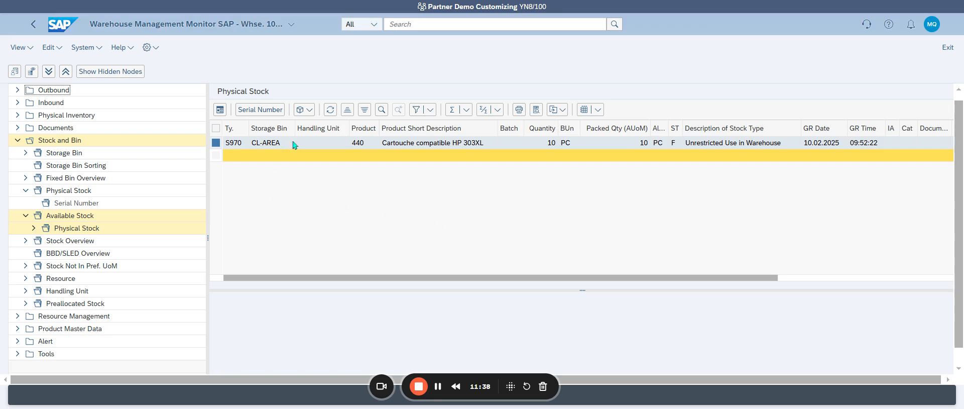
Check which stock change actions are offered for the product 440 line, and expand the Available Stock's Physical Stock node and the Storage Bin node.
left_click(304, 109)
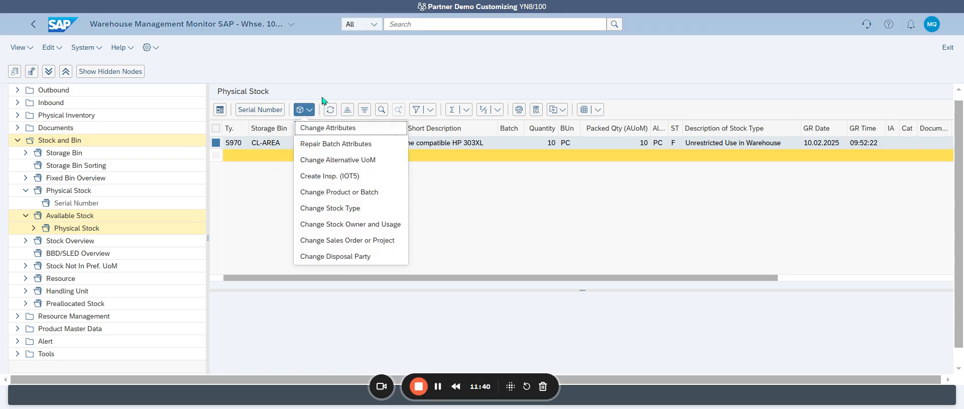
left_click(32, 228)
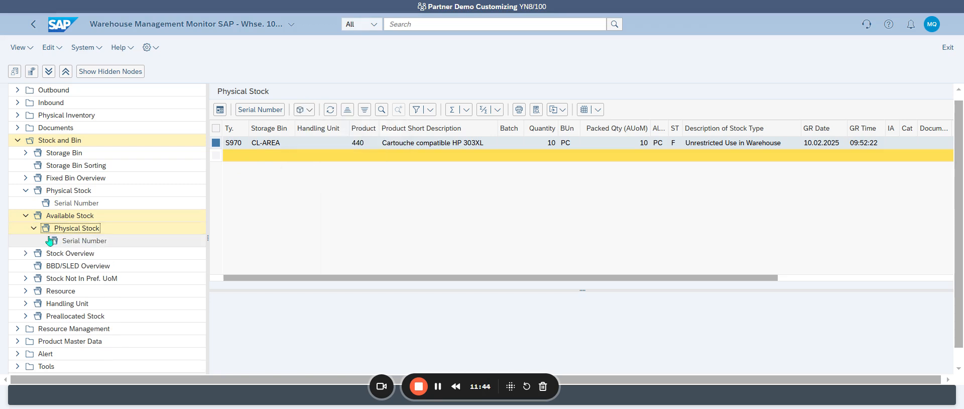
left_click(27, 158)
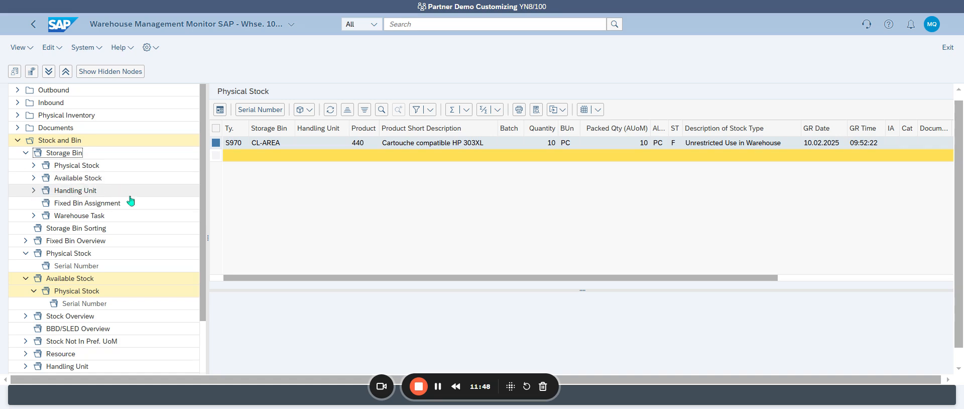
List the Physical Stock under Storage Bin for storage type S970.
left_click(34, 165)
left_click(45, 168)
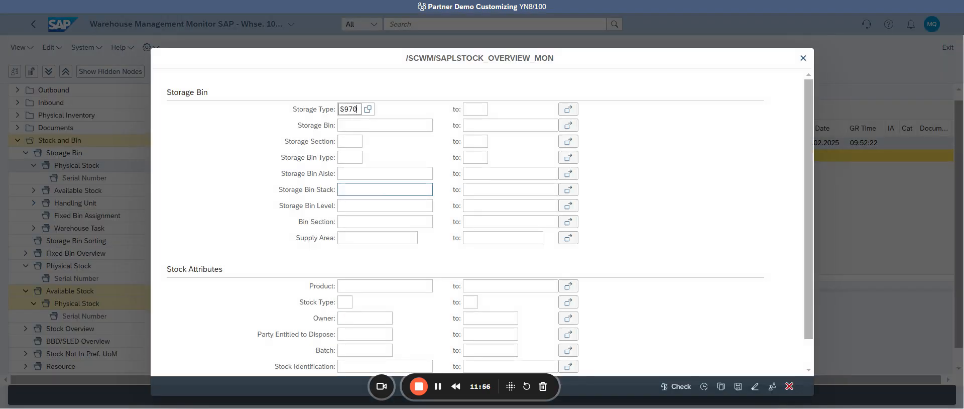
left_click(360, 106)
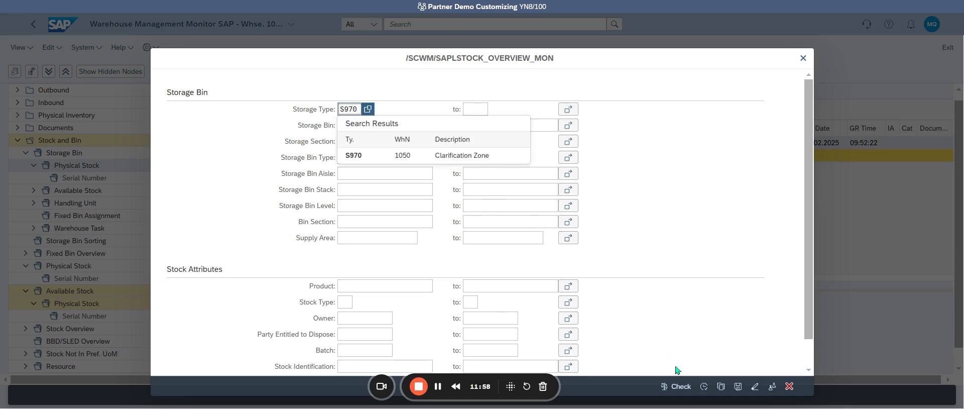
left_click(705, 387)
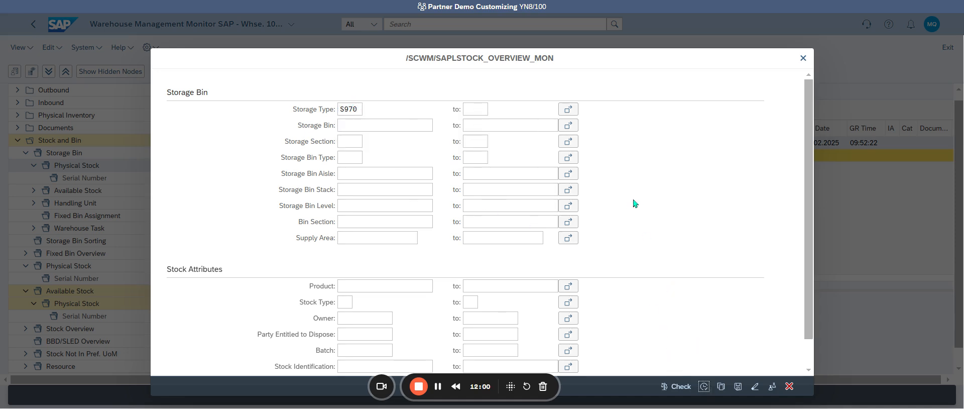
Find and select the product 440 line in the Physical Stock list and check which stock change actions are offered for it.
scroll(452, 199, "down", 5)
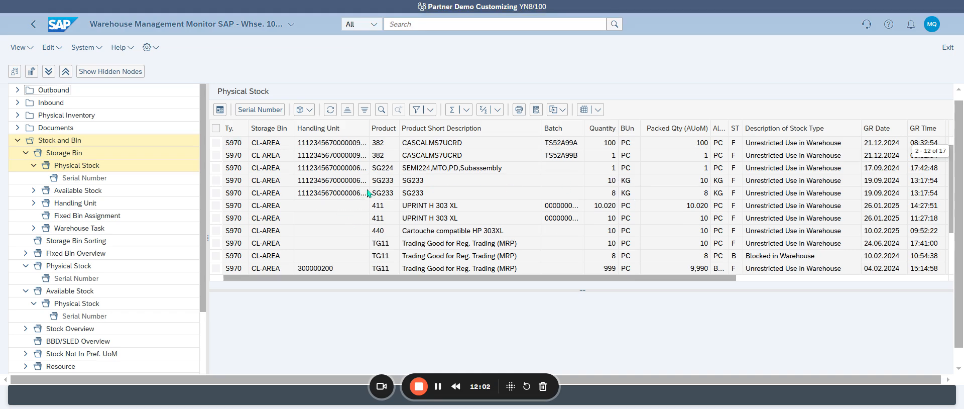
scroll(482, 226, "up", 5)
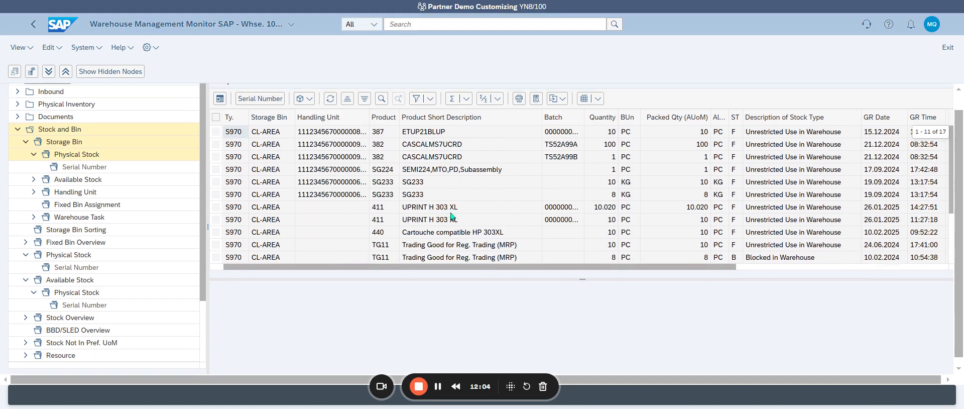
scroll(409, 215, "down", 5)
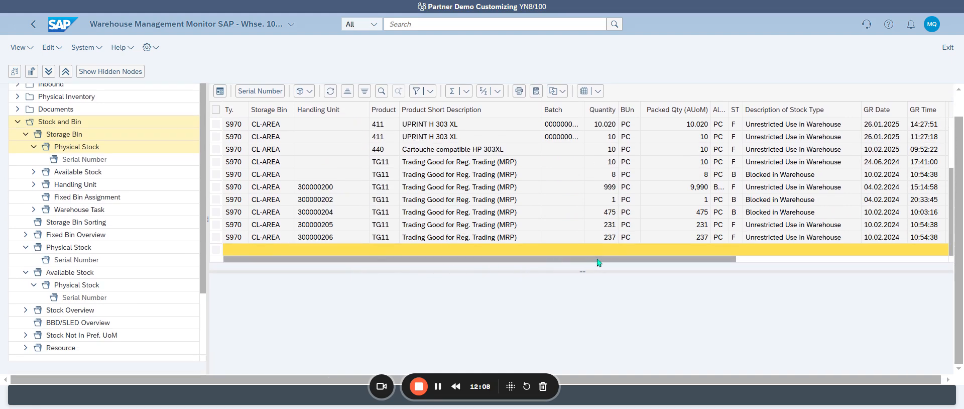
left_click(224, 150)
left_click(242, 154)
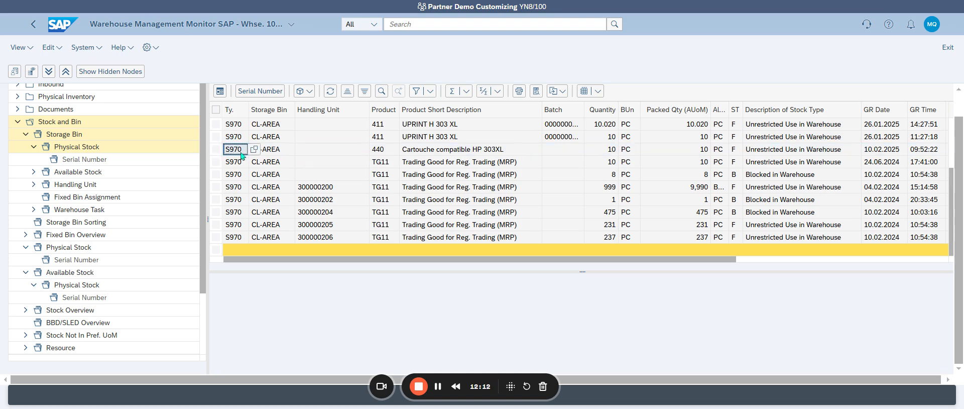
double_click(276, 153)
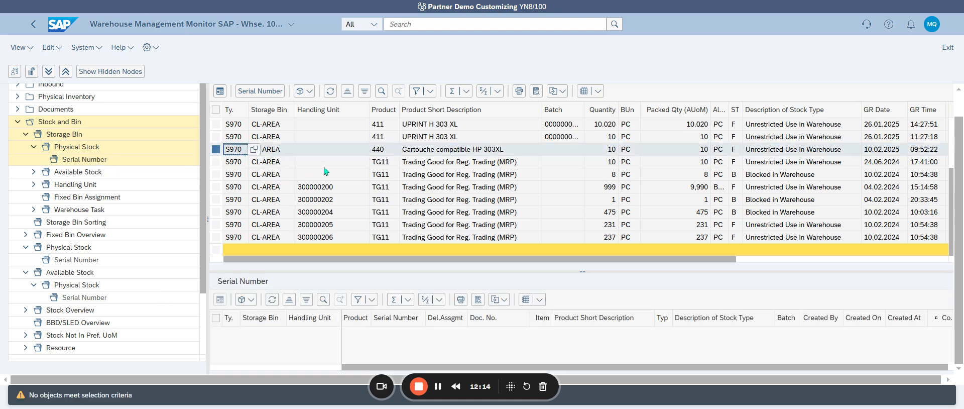
left_click(307, 91)
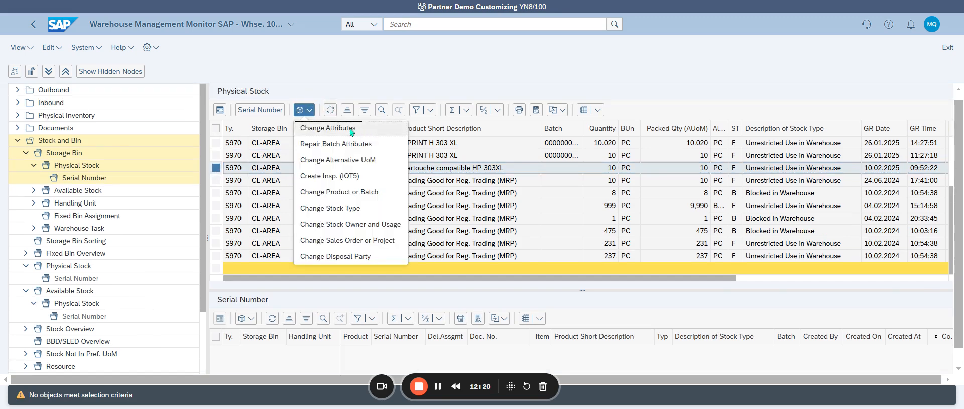
Look through the Physical Inventory, Inbound, Physical Stock and Available Stock nodes of the monitor tree.
left_click(26, 156)
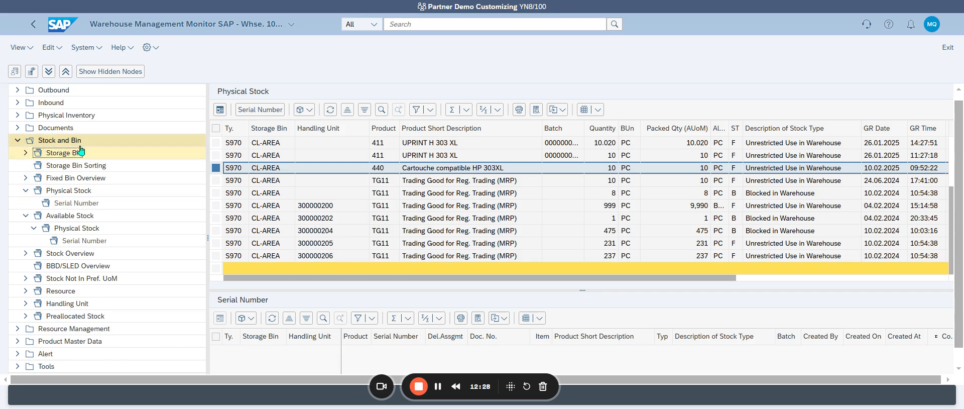
left_click(18, 116)
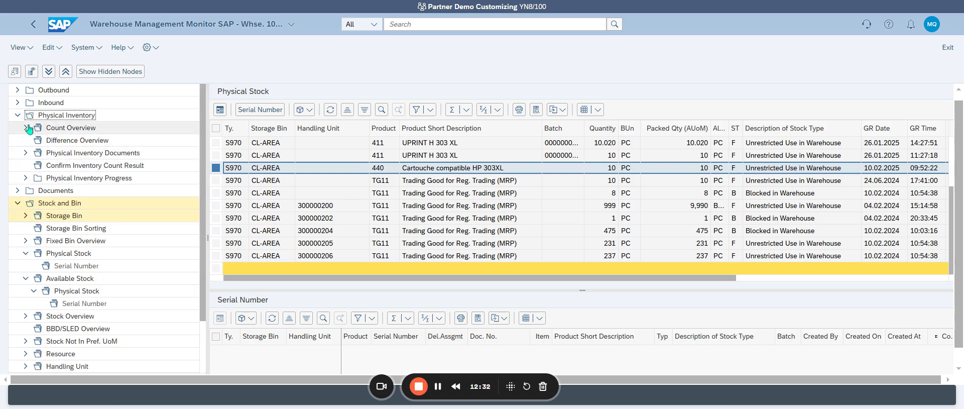
left_click(18, 115)
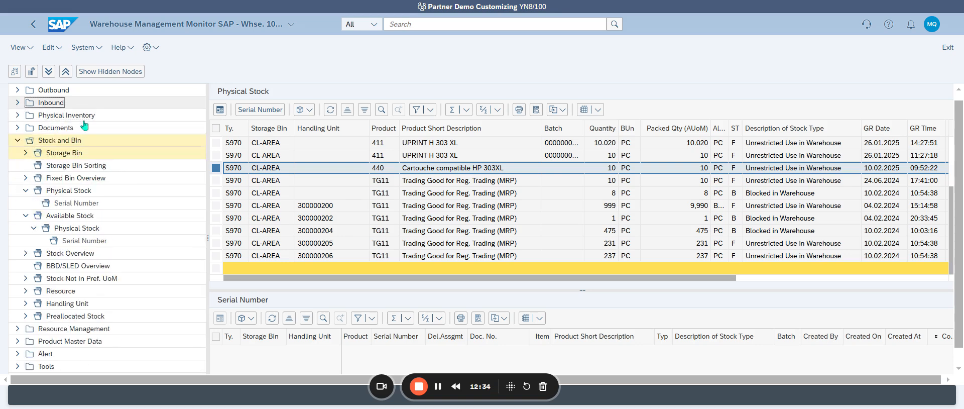
left_click(18, 102)
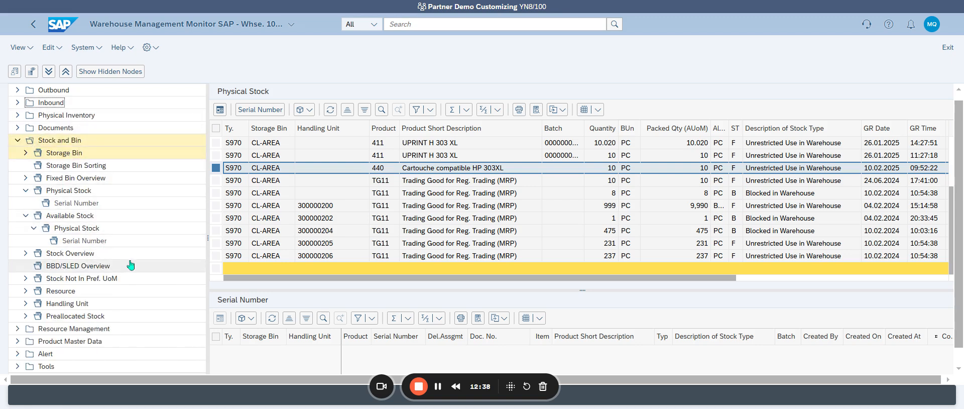
left_click(26, 191)
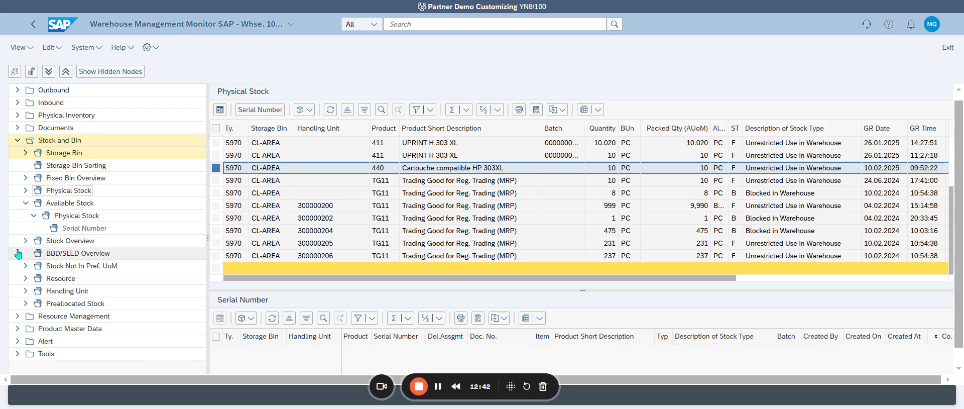
left_click(26, 202)
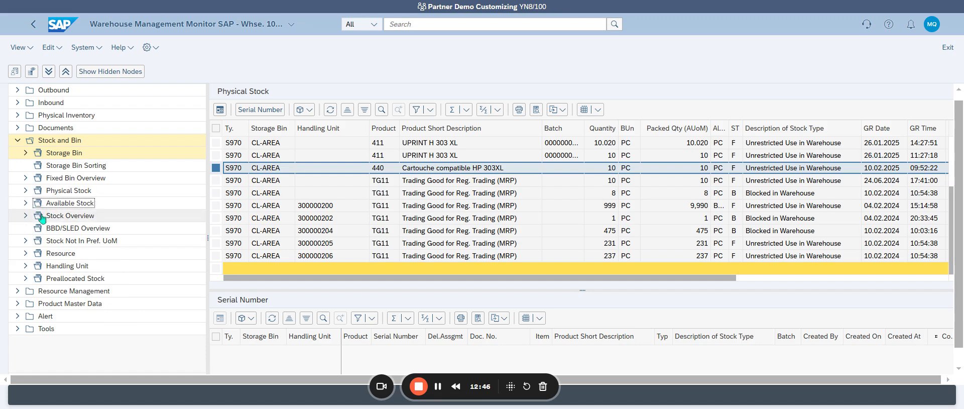
left_click(25, 190)
left_click(25, 191)
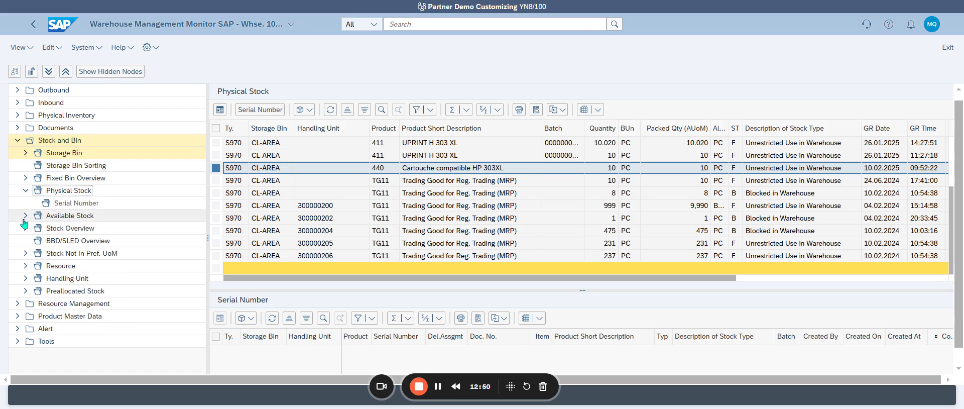
List the Available Stock under Storage Bin for storage type S970 and product 440.
left_click(38, 154)
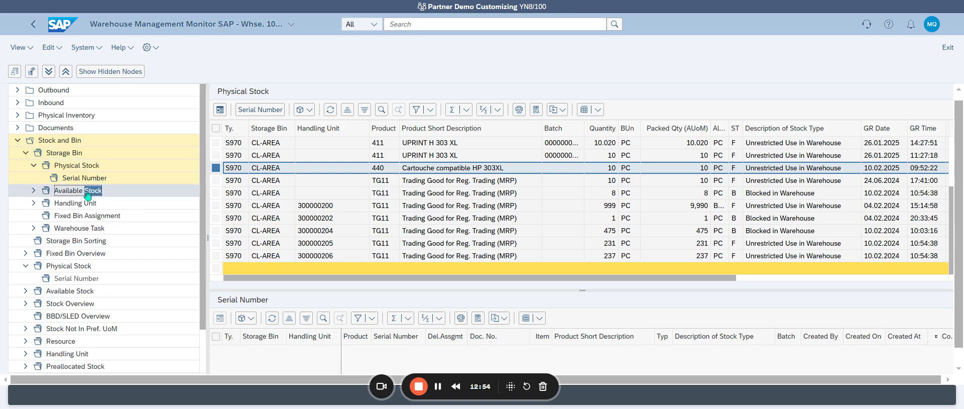
left_click(88, 192)
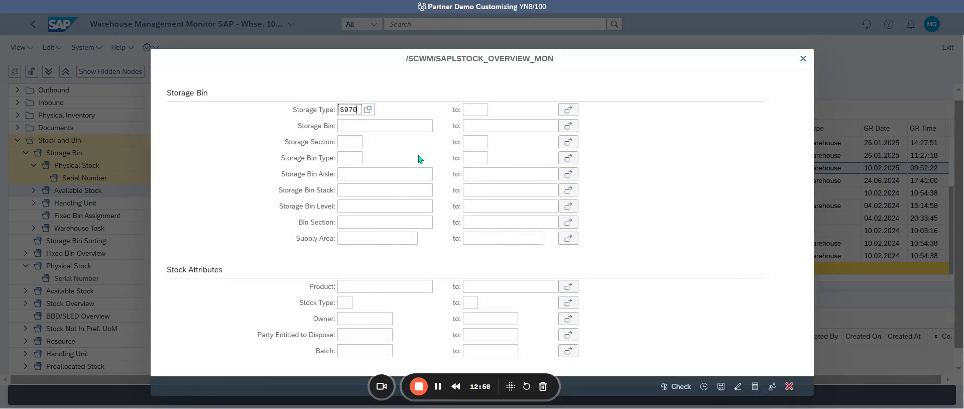
type("S970")
left_click(386, 286)
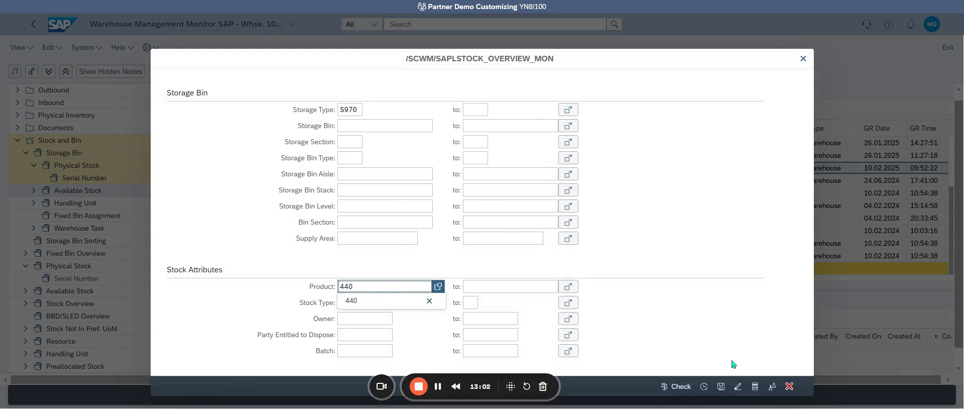
left_click(704, 386)
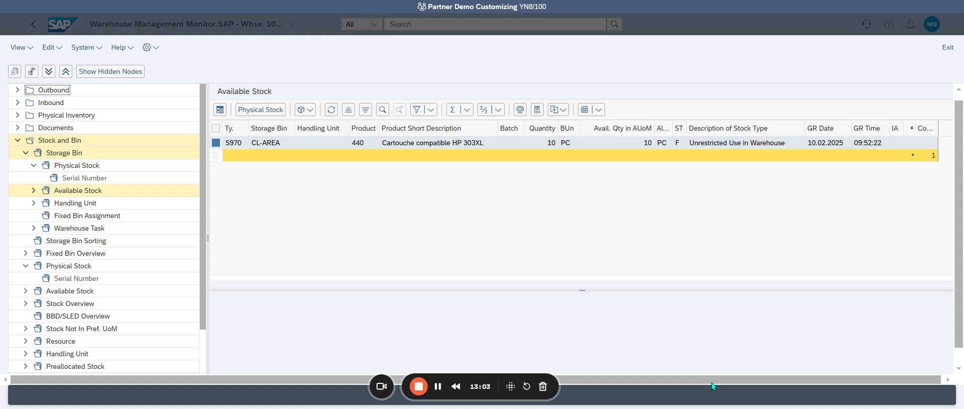
Start a warehouse task for the product 440 stock line in bin CL-AREA with warehouse process type S999, Warehouse Supervision.
left_click(216, 144)
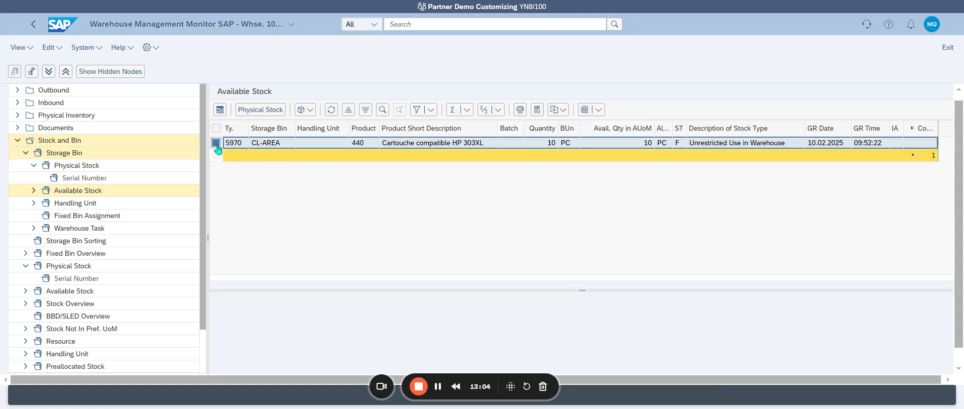
left_click(310, 110)
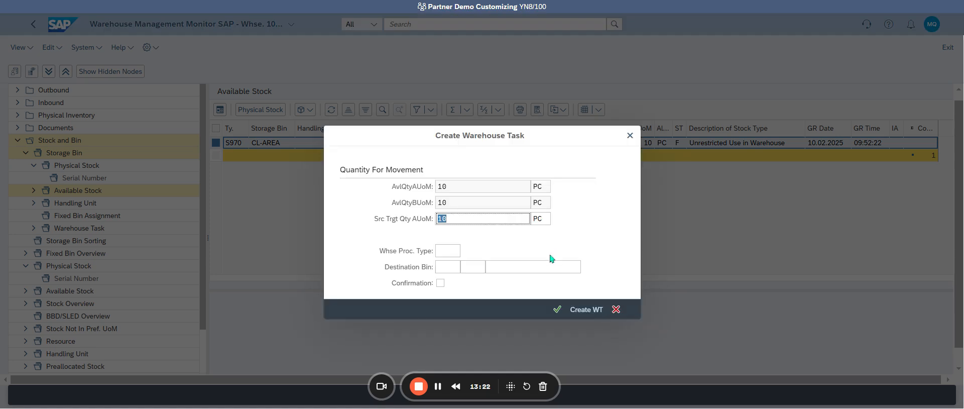
left_click(447, 251)
left_click(466, 251)
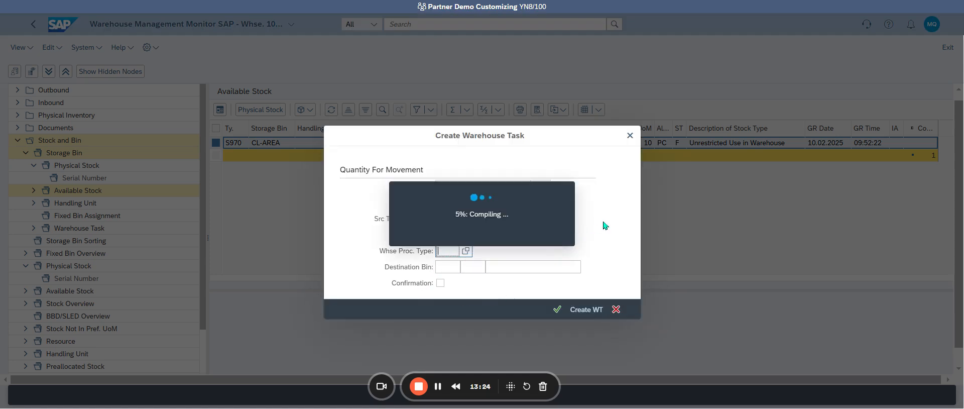
scroll(377, 254, "down", 4)
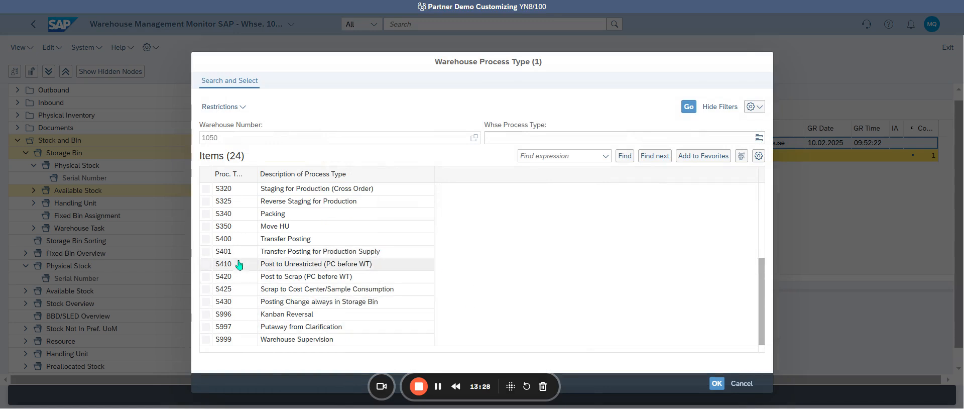
double_click(272, 342)
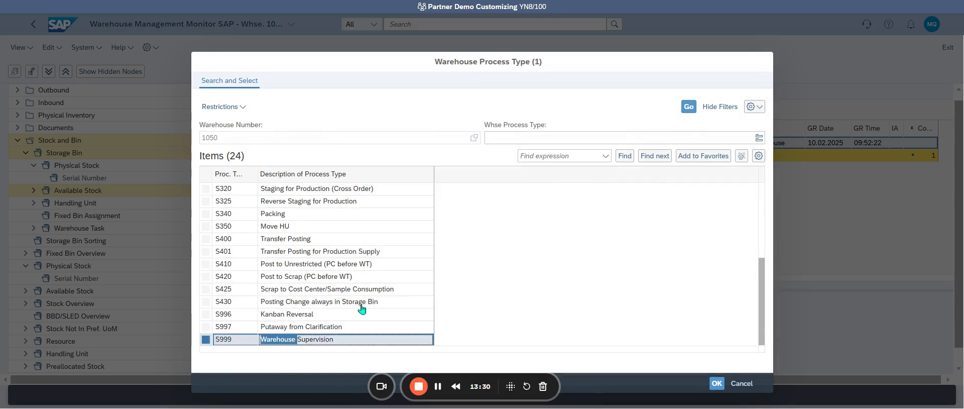
Set the task's destination to storage type ZF01, Fix bins, and storage bin SF01-01-01.
left_click(458, 267)
left_click(463, 267)
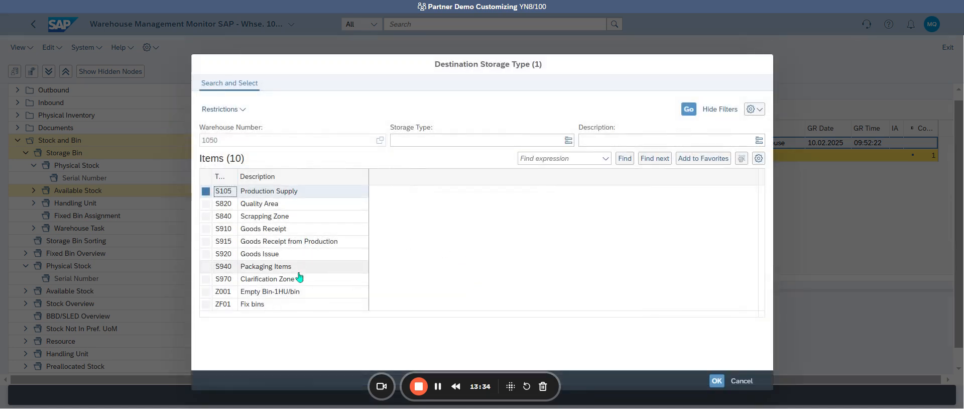
double_click(262, 304)
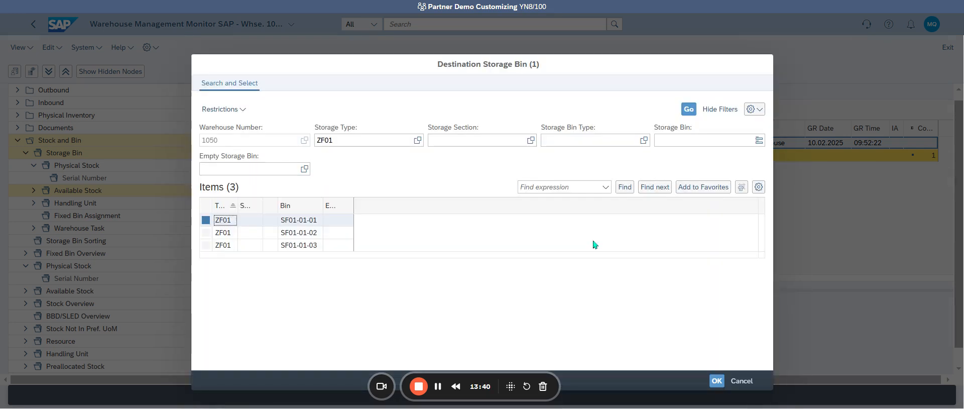
left_click(347, 222)
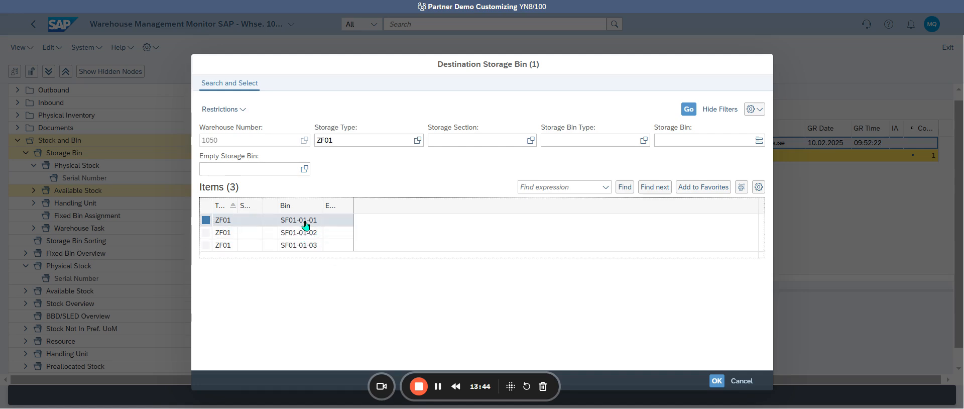
double_click(305, 222)
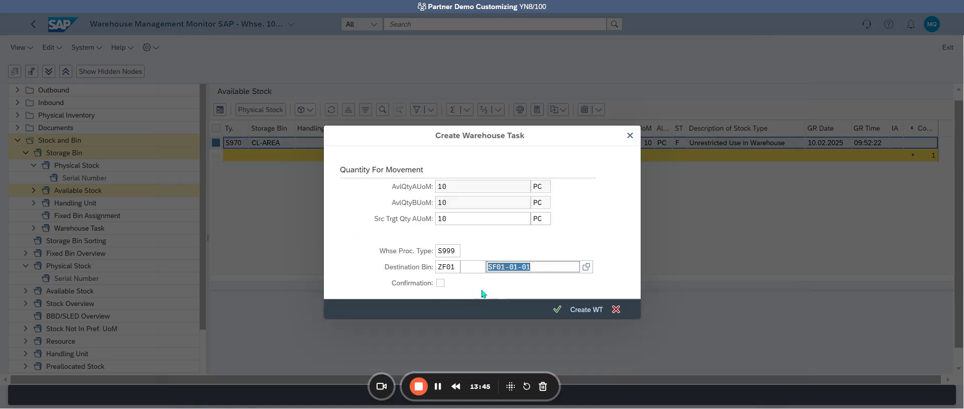
Create the warehouse task with immediate confirmation and close the log.
left_click(441, 283)
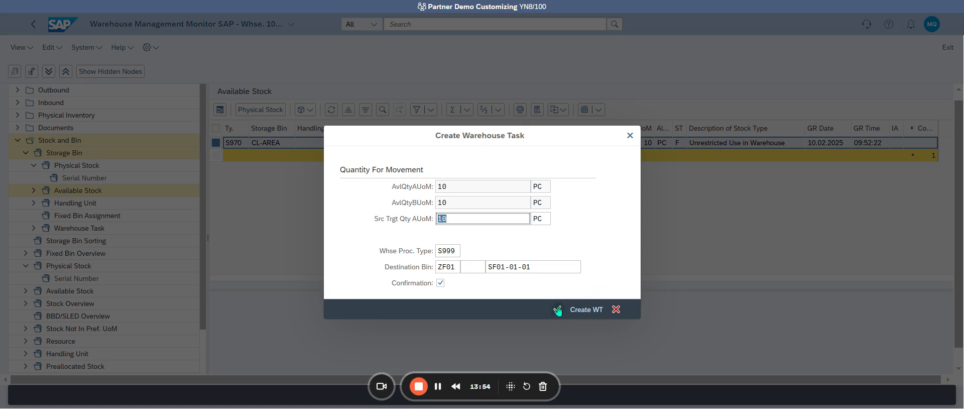
left_click(585, 310)
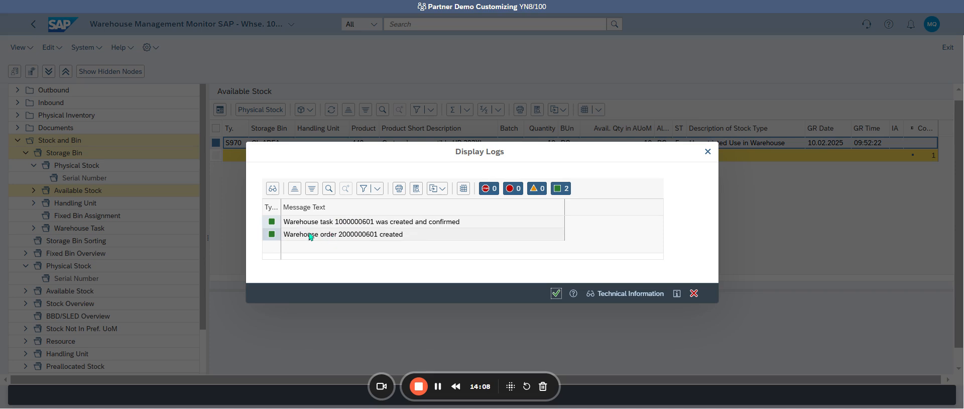
left_click(555, 293)
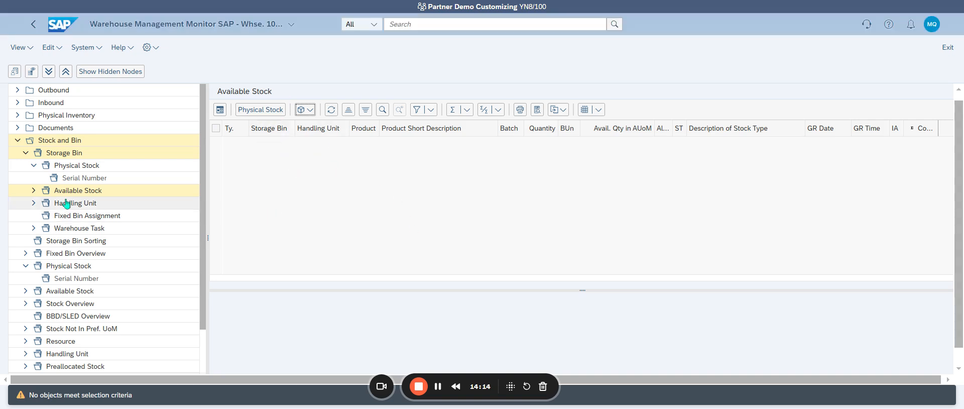
List the Available Stock under Storage Bin for product 440 in storage type ZF01.
left_click(45, 191)
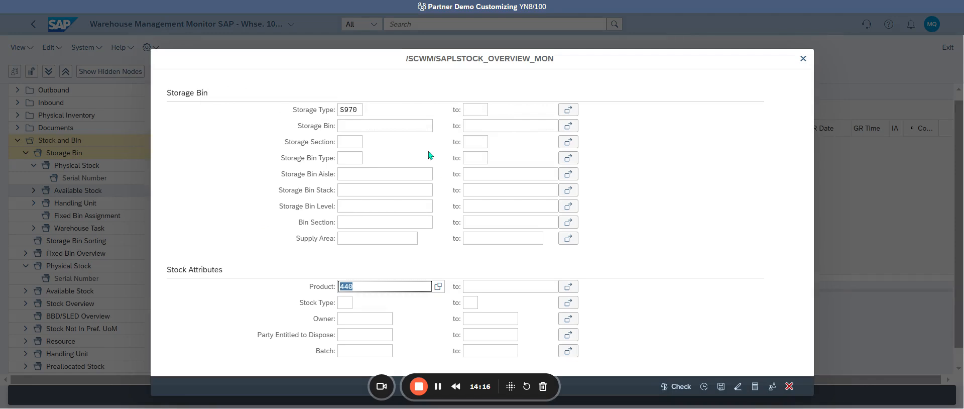
left_click(360, 112)
type("Z")
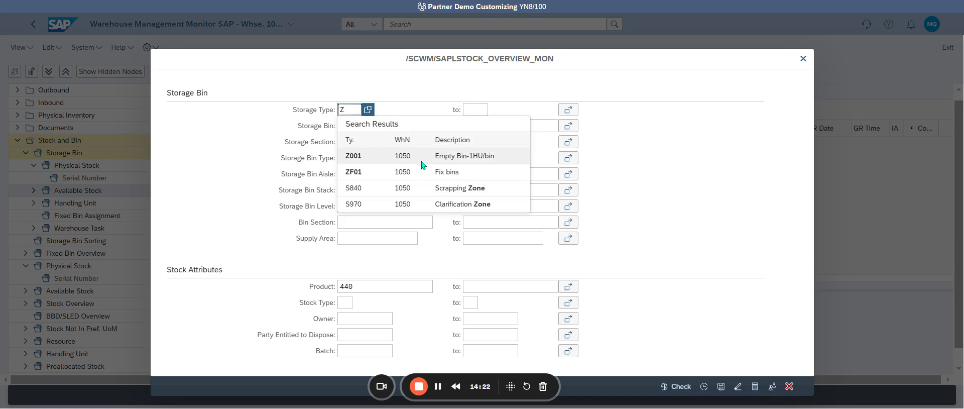
left_click(422, 172)
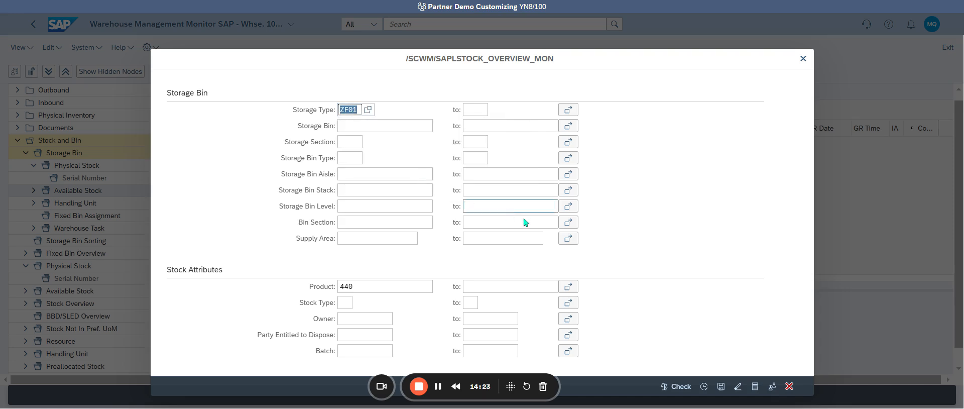
left_click(704, 386)
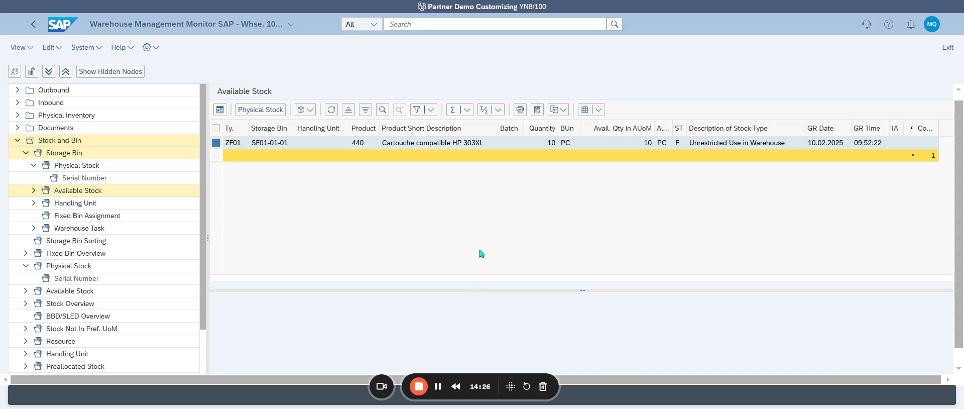